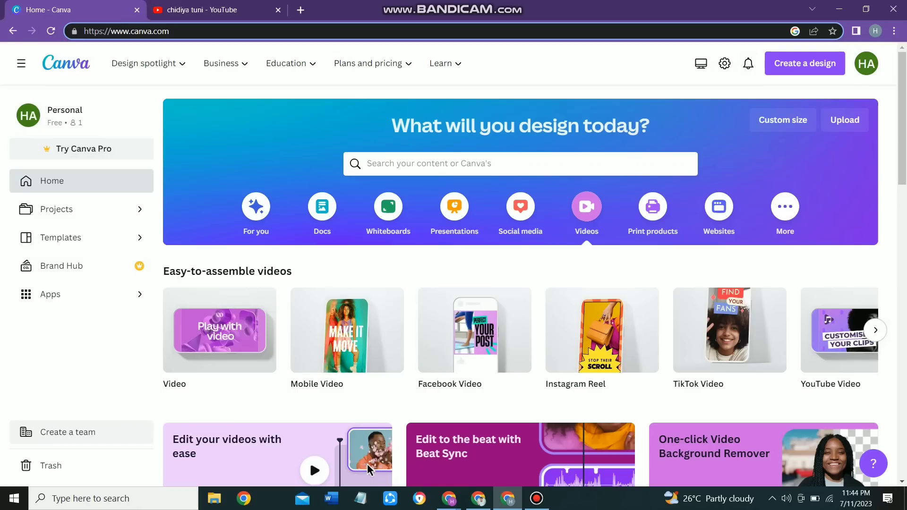
# Create a new blank 1920 × 1080 video design from the Canva home page.
pyautogui.click(368, 465)
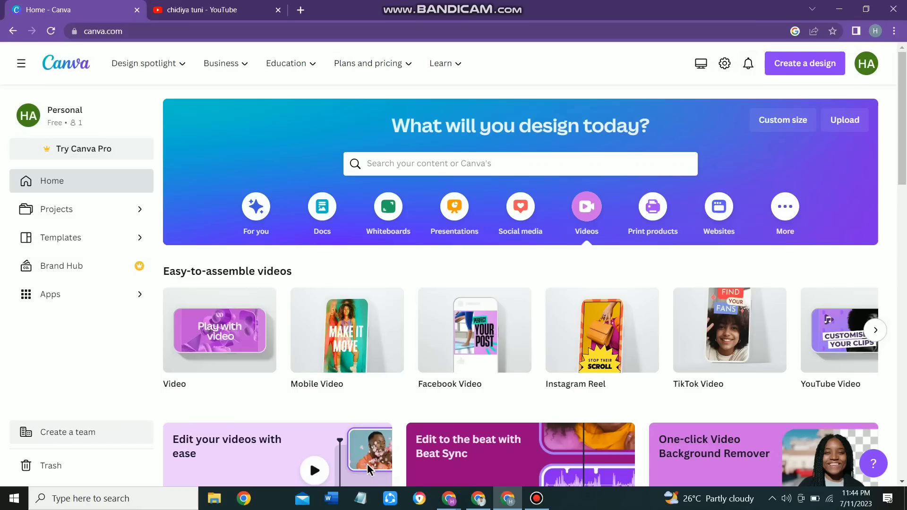
pyautogui.press('Tab')
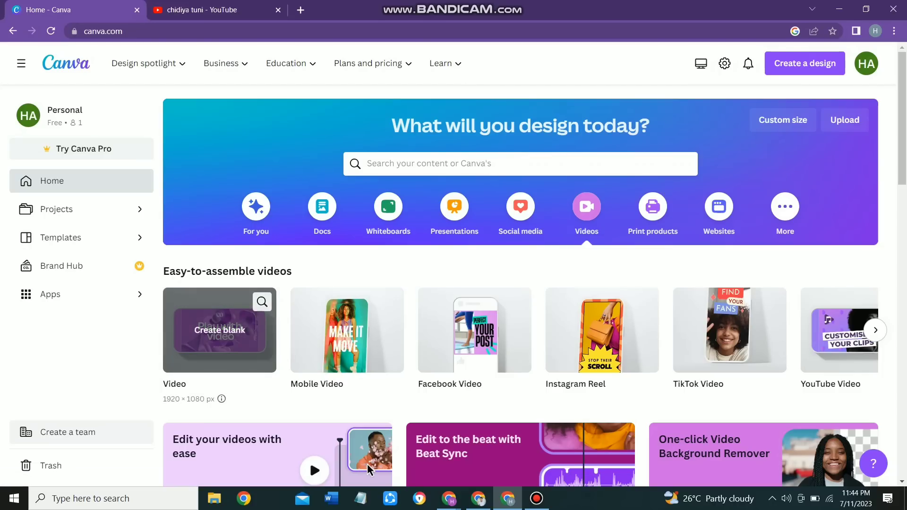
pyautogui.press('Return')
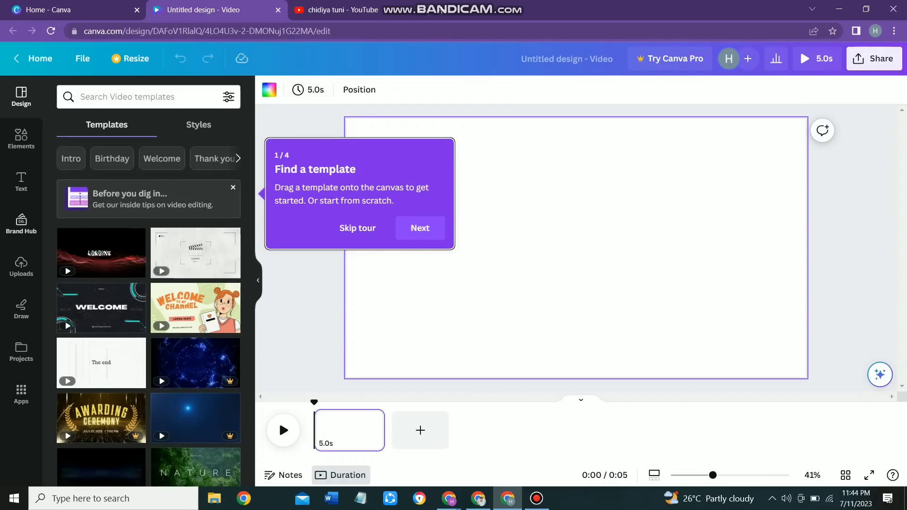
# Dismiss the template tour and search the Elements library for 'landscape'.
pyautogui.click(21, 138)
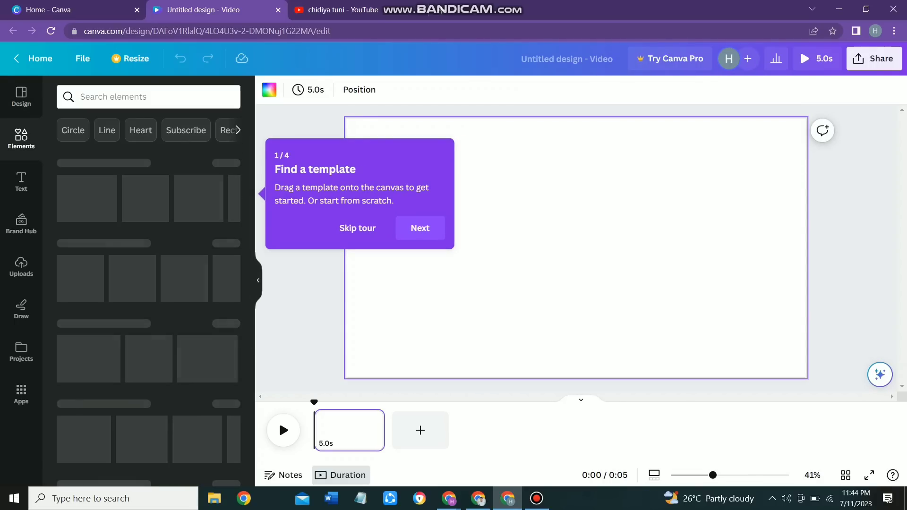
pyautogui.click(358, 228)
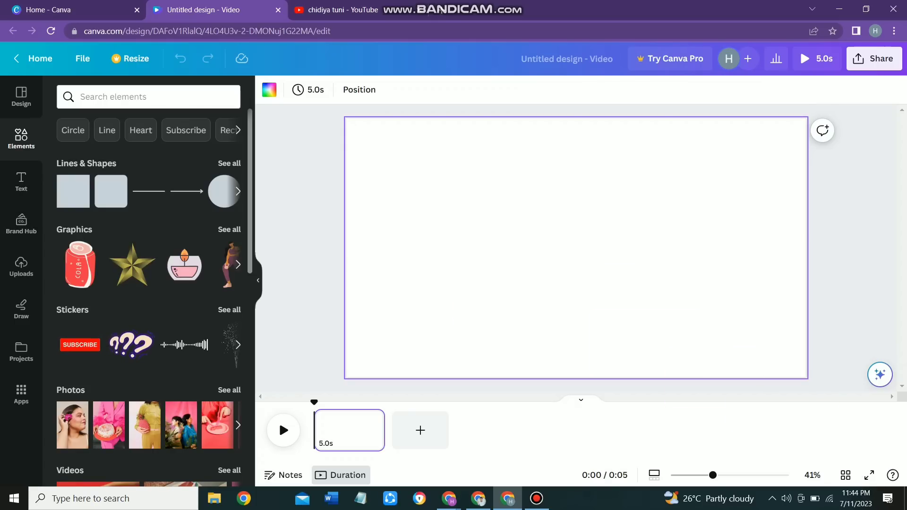
pyautogui.scroll(-3, 149, 283)
pyautogui.scroll(3, 149, 284)
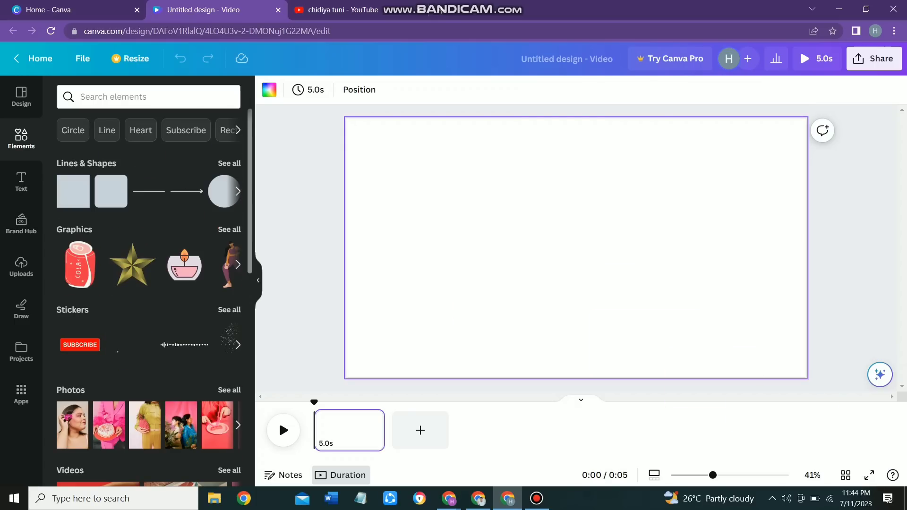
pyautogui.click(149, 96)
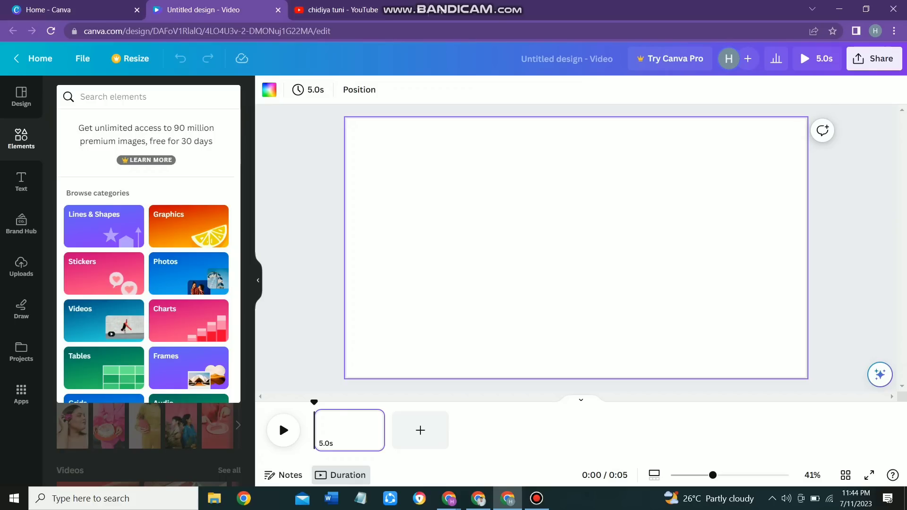
pyautogui.write('b')
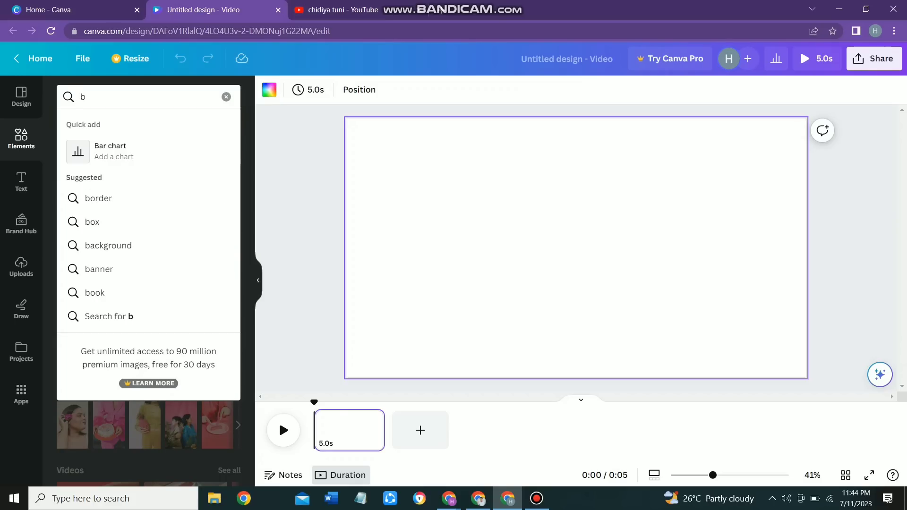
pyautogui.press('BackSpace')
pyautogui.write('l')
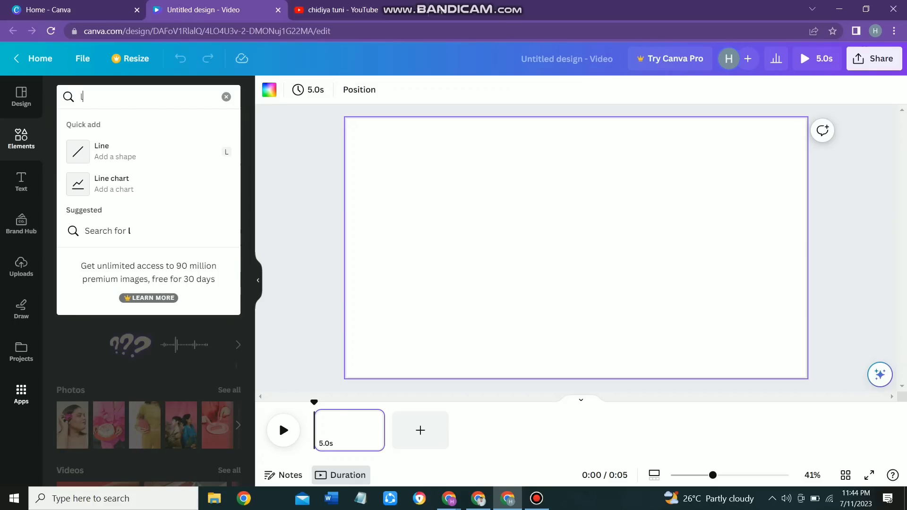
pyautogui.write('andsca')
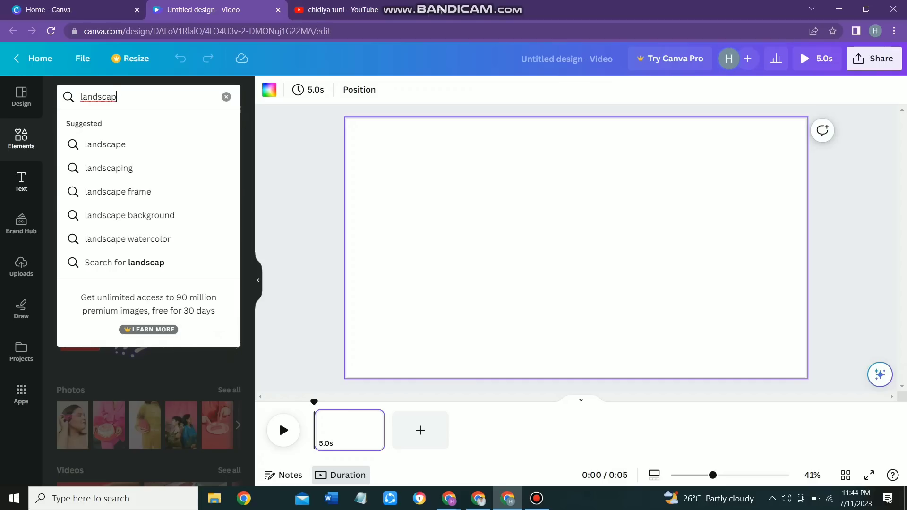
pyautogui.write('p')
pyautogui.click(105, 144)
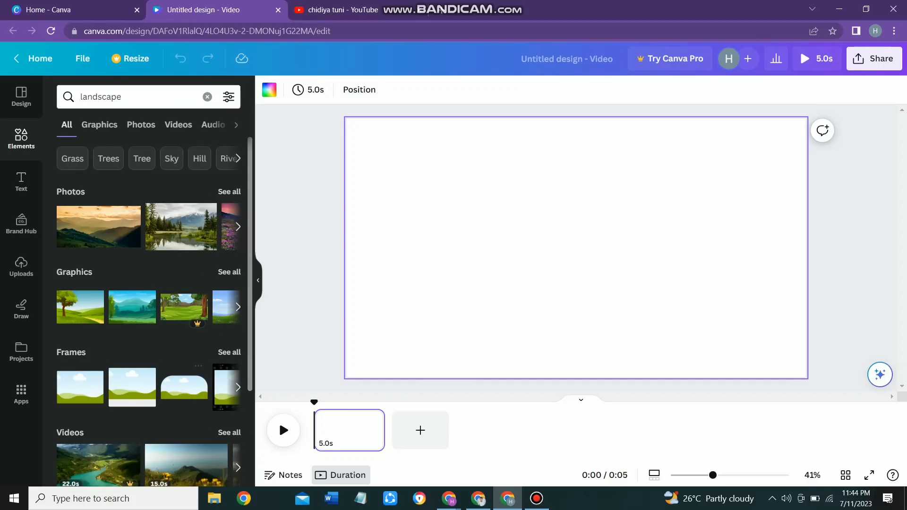
# Add the tree landscape and forest scene graphics from the landscape results.
pyautogui.scroll(-3, 149, 284)
pyautogui.scroll(3, 189, 350)
pyautogui.click(77, 309)
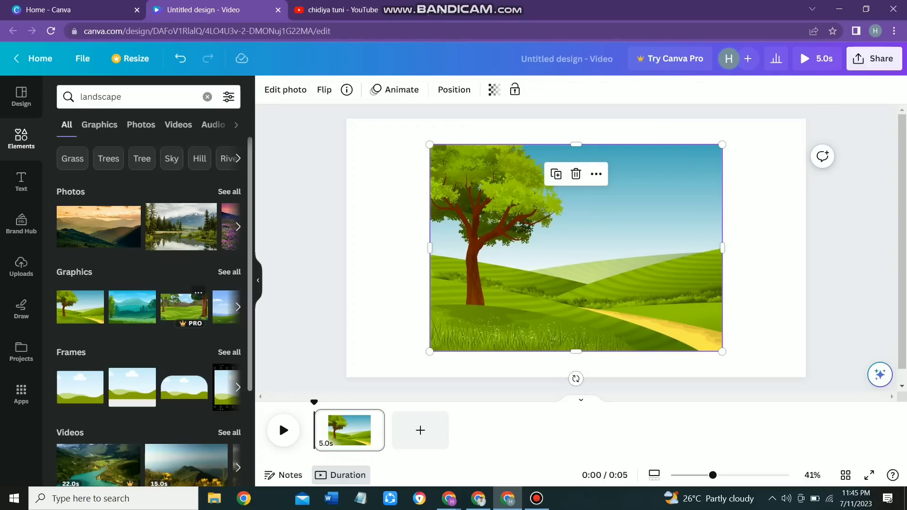
pyautogui.click(184, 307)
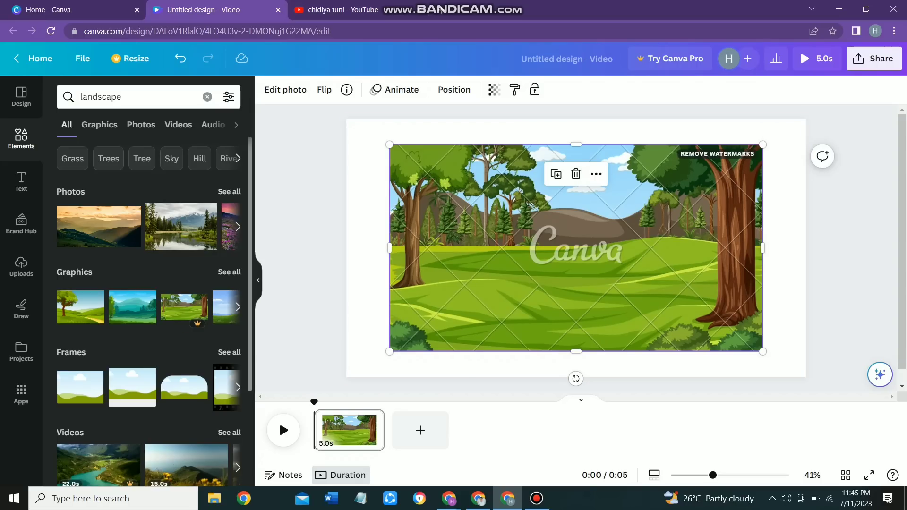
pyautogui.click(80, 307)
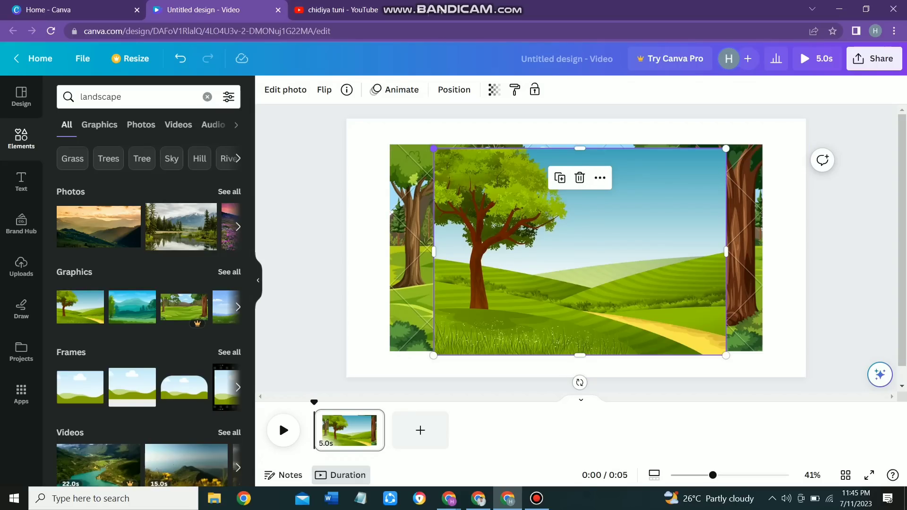
# Delete the watermarked forest graphic and enlarge the tree-and-path landscape.
pyautogui.click(580, 178)
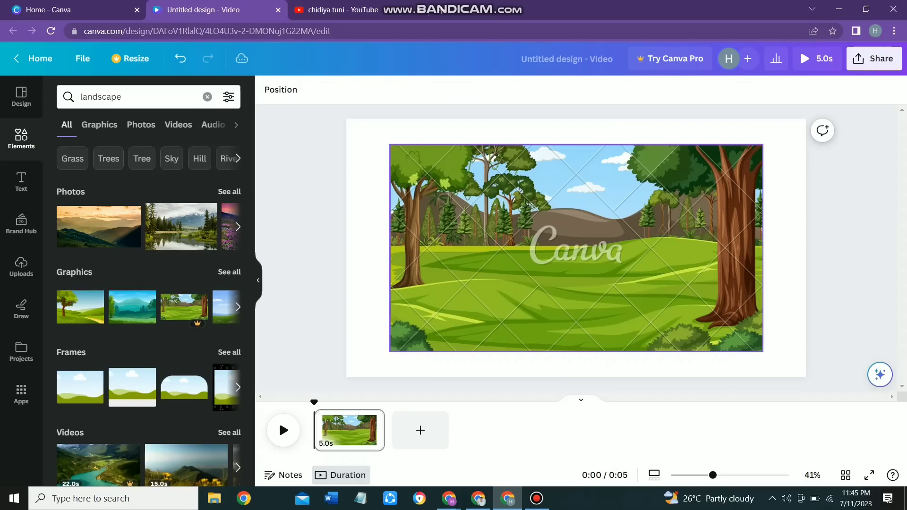
pyautogui.click(593, 176)
pyautogui.click(577, 173)
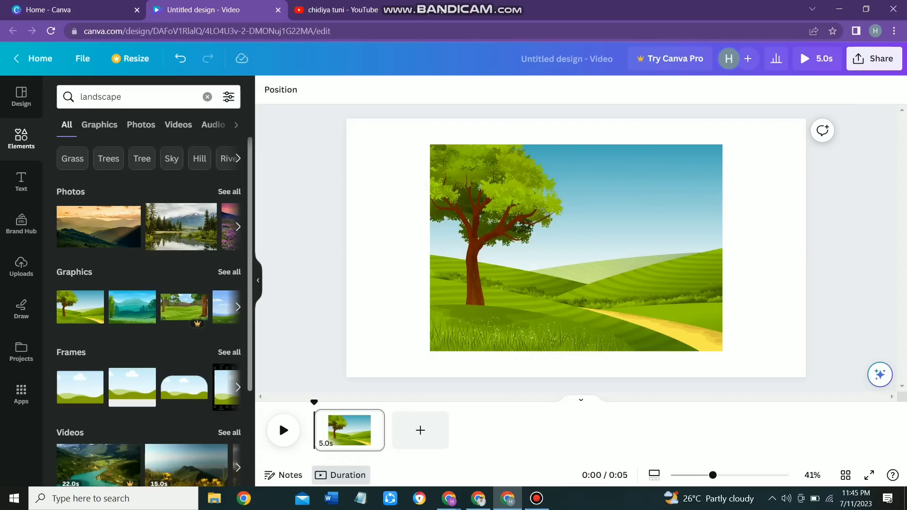
pyautogui.click(577, 176)
pyautogui.moveTo(429, 144); pyautogui.dragTo(404, 127)
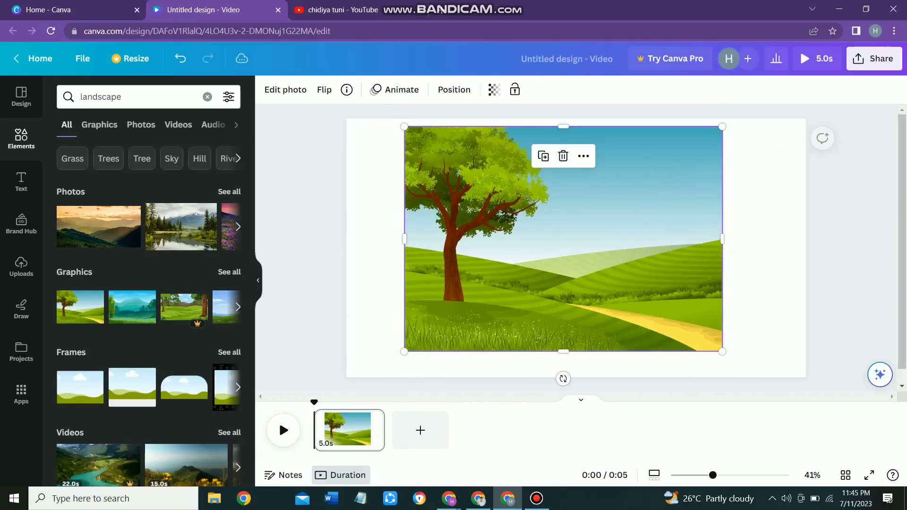
# Stretch the tree-and-path landscape to the page's left, right and bottom edges.
pyautogui.moveTo(405, 239); pyautogui.dragTo(351, 239)
pyautogui.moveTo(722, 352); pyautogui.dragTo(772, 381)
pyautogui.moveTo(772, 254); pyautogui.dragTo(806, 254)
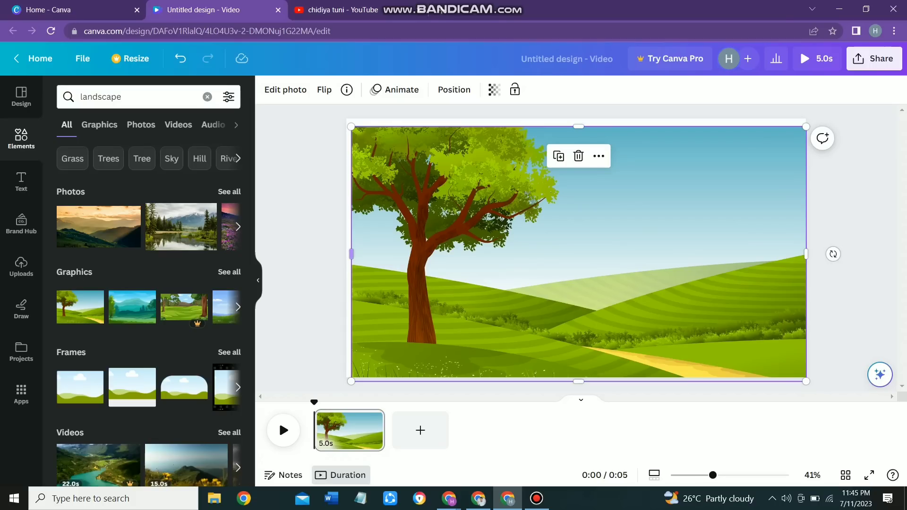
pyautogui.moveTo(351, 254); pyautogui.dragTo(346, 255)
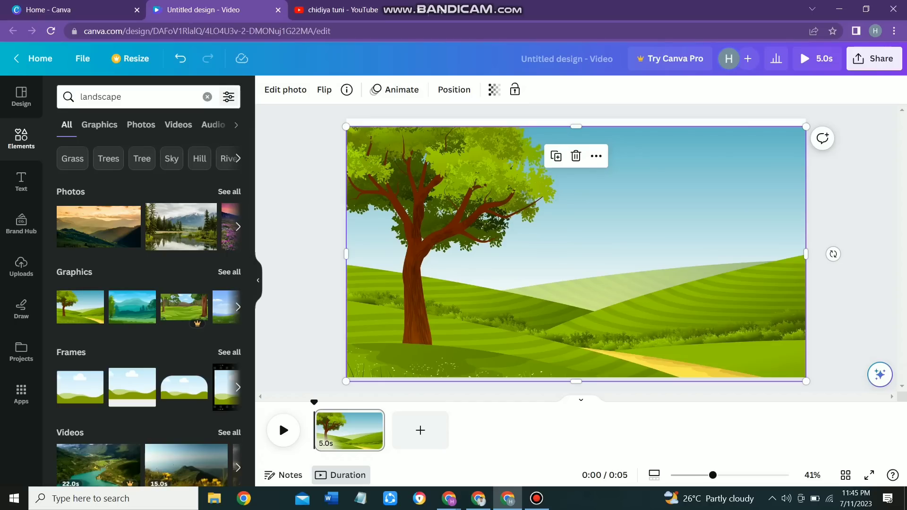
pyautogui.click(229, 97)
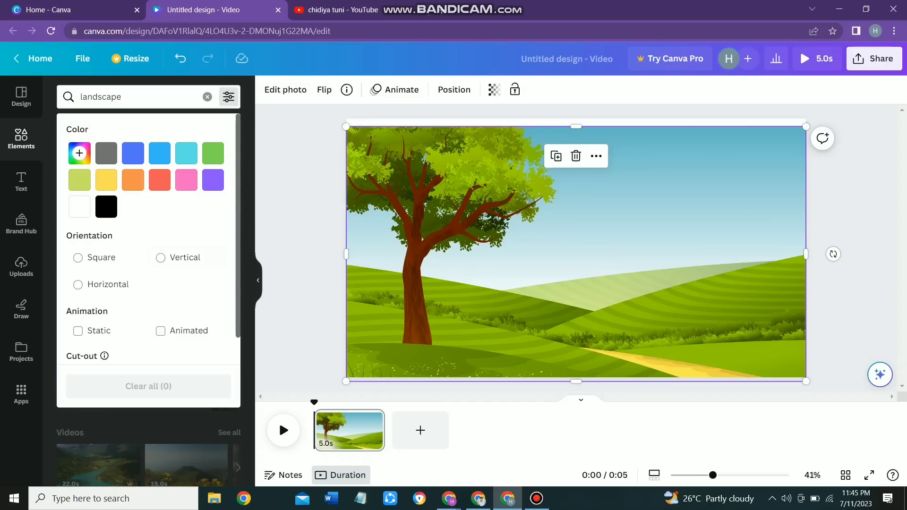
# Filter the landscape results to Animated and add the animated palm tree.
pyautogui.scroll(-1, 187, 302)
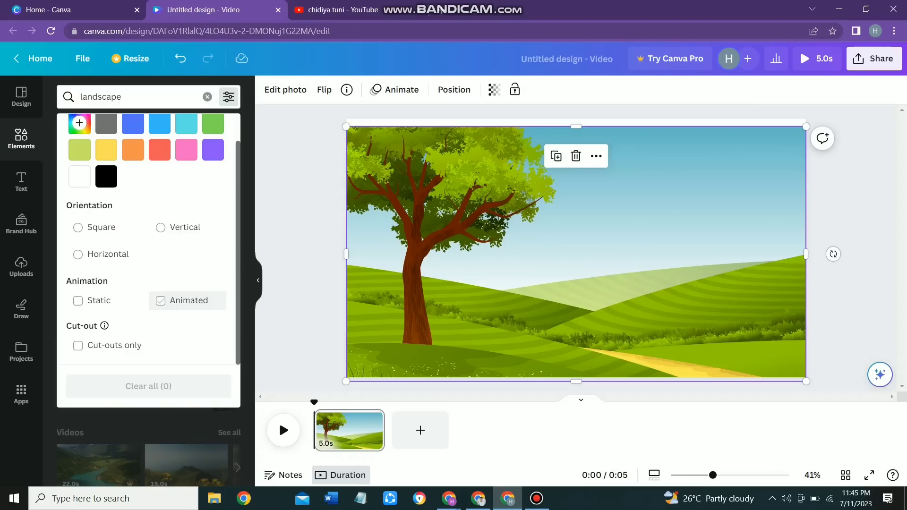
pyautogui.click(161, 301)
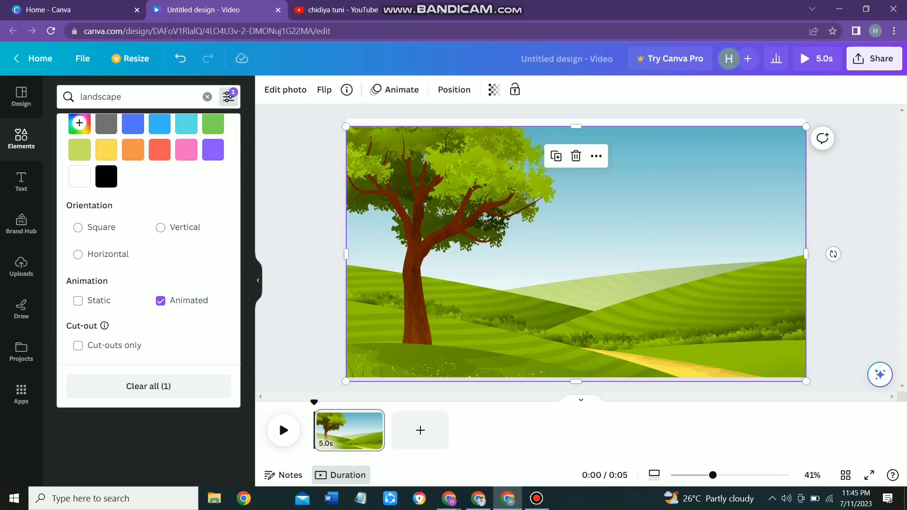
pyautogui.press('Escape')
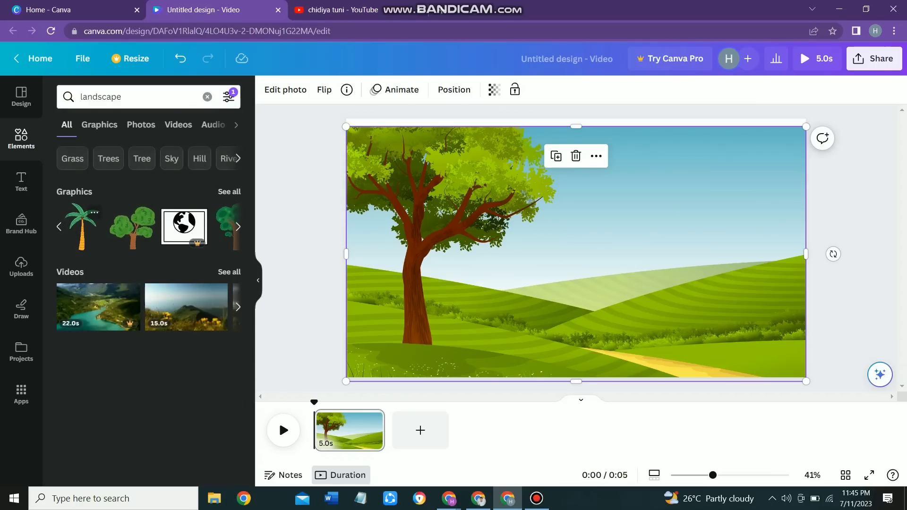
pyautogui.click(81, 227)
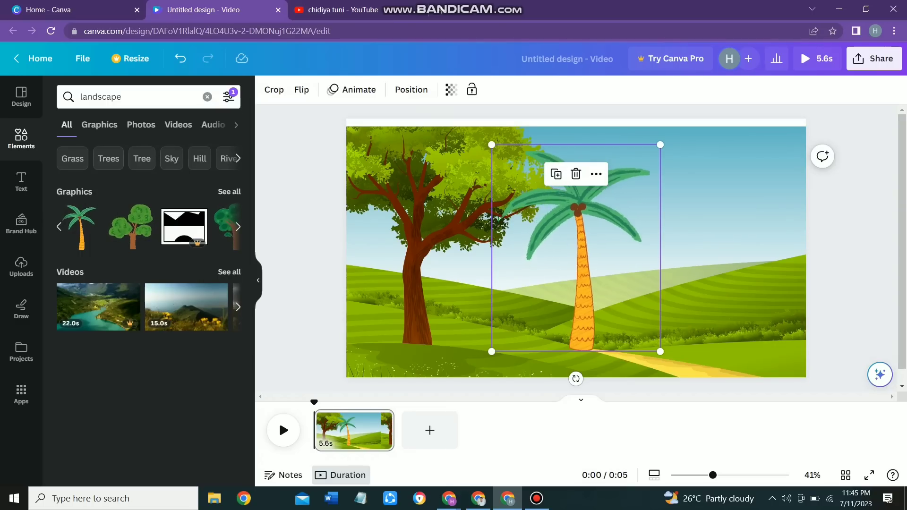
# Move the palm tree to the right-hand hills and shrink it to about 536 × 657.
pyautogui.moveTo(576, 248); pyautogui.dragTo(744, 238)
pyautogui.moveTo(660, 135); pyautogui.dragTo(736, 229)
pyautogui.moveTo(779, 284); pyautogui.dragTo(780, 255)
pyautogui.click(671, 237)
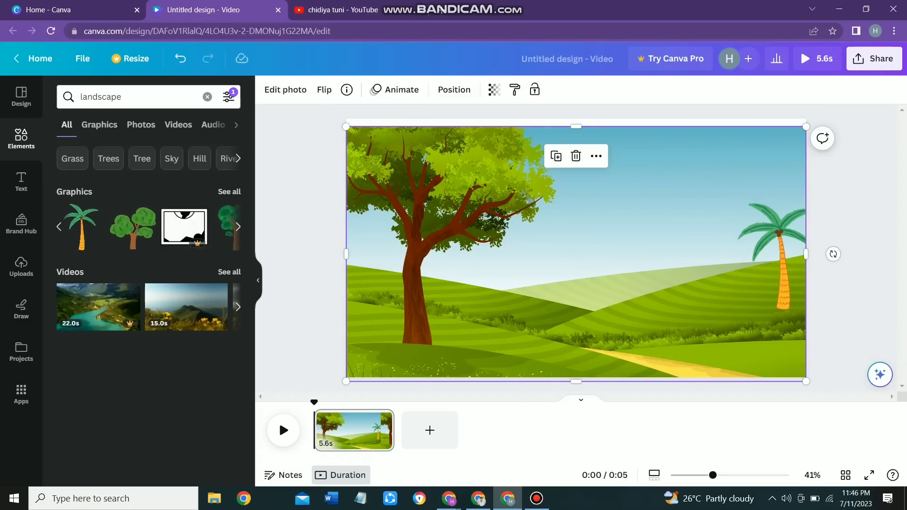
pyautogui.click(780, 255)
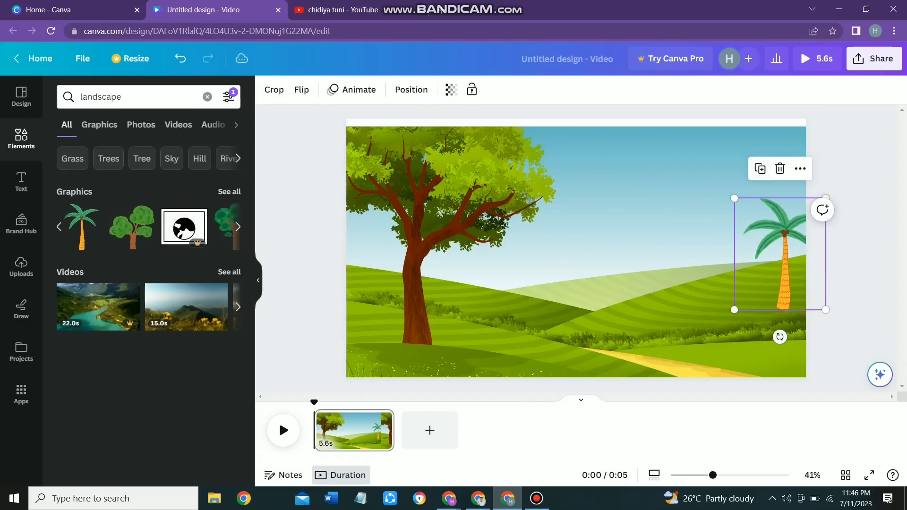
# Duplicate the palm tree and shrink the copy just left of the original.
pyautogui.click(760, 168)
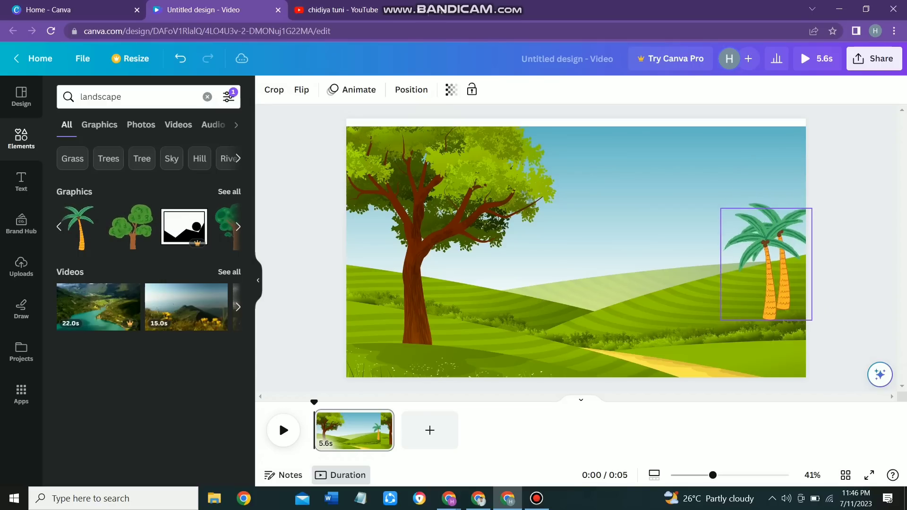
pyautogui.moveTo(766, 265); pyautogui.dragTo(710, 248)
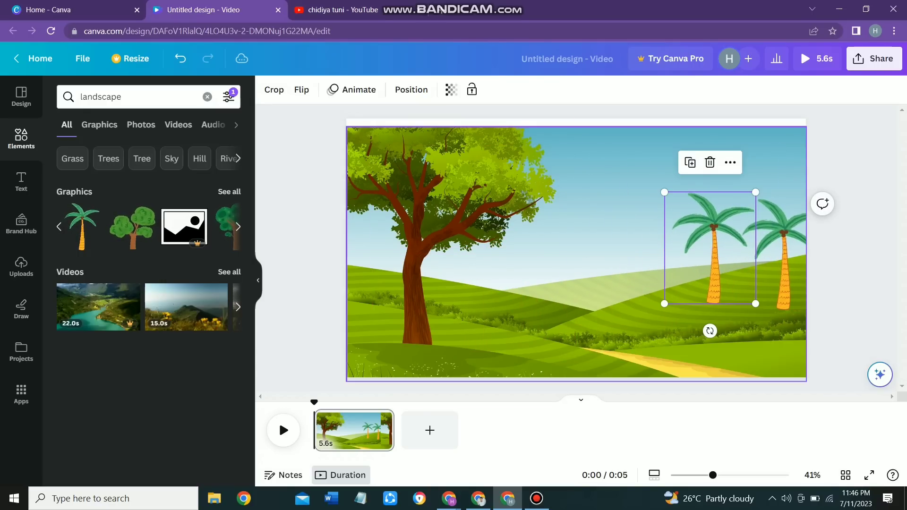
pyautogui.moveTo(665, 192); pyautogui.dragTo(700, 235)
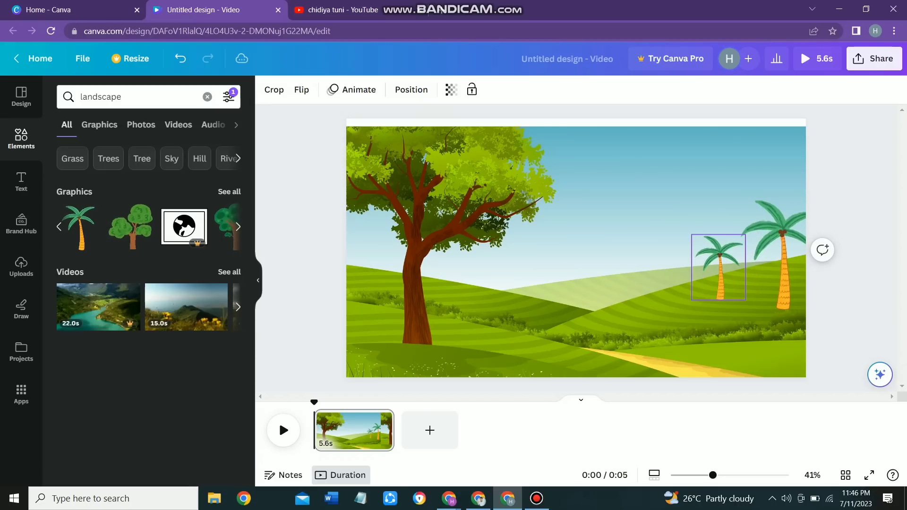
pyautogui.moveTo(720, 281); pyautogui.dragTo(722, 277)
pyautogui.moveTo(695, 244); pyautogui.dragTo(703, 254)
pyautogui.moveTo(727, 284); pyautogui.dragTo(732, 284)
# Shrink the large palm tree slightly and settle it lower on the hill.
pyautogui.moveTo(782, 260); pyautogui.dragTo(770, 242)
pyautogui.moveTo(723, 181); pyautogui.dragTo(745, 202)
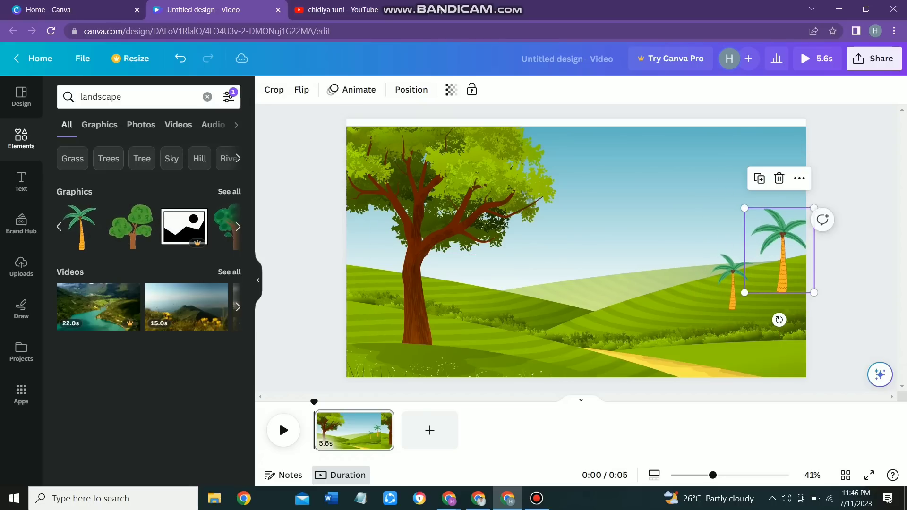
pyautogui.moveTo(780, 253); pyautogui.dragTo(722, 280)
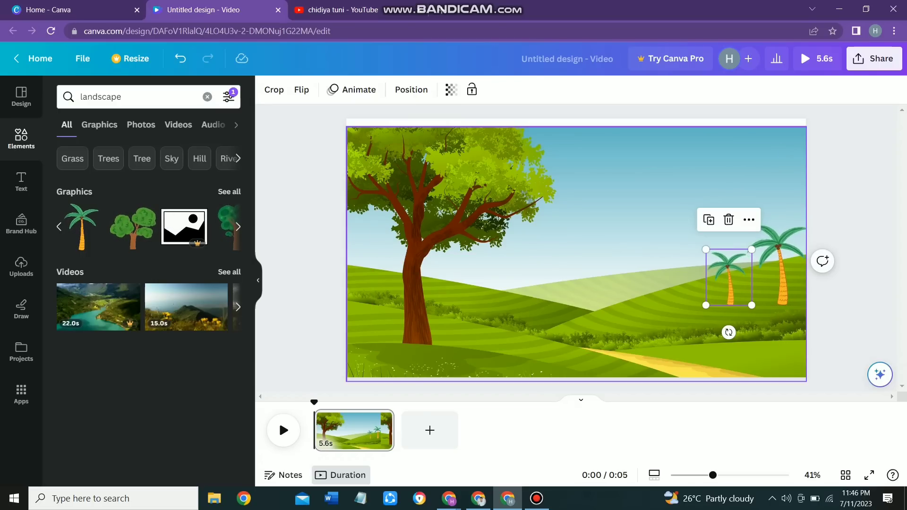
pyautogui.click(662, 227)
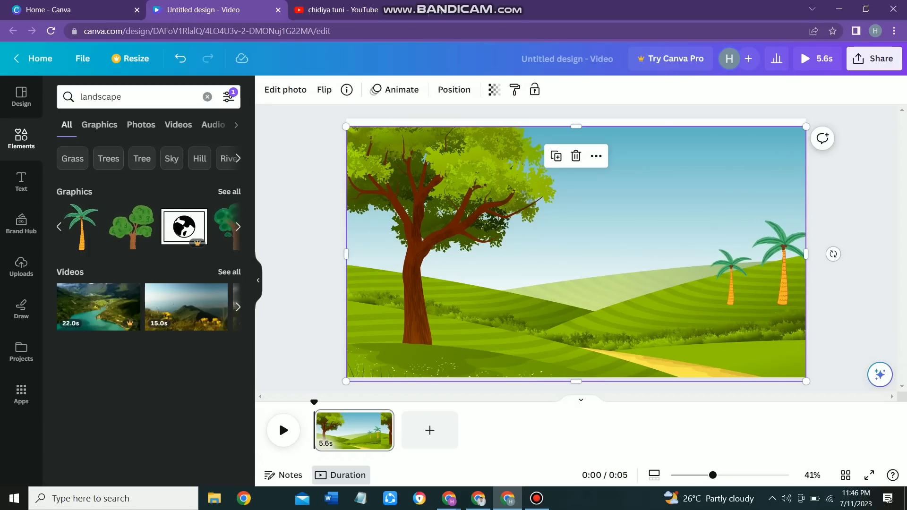
pyautogui.doubleClick(117, 97)
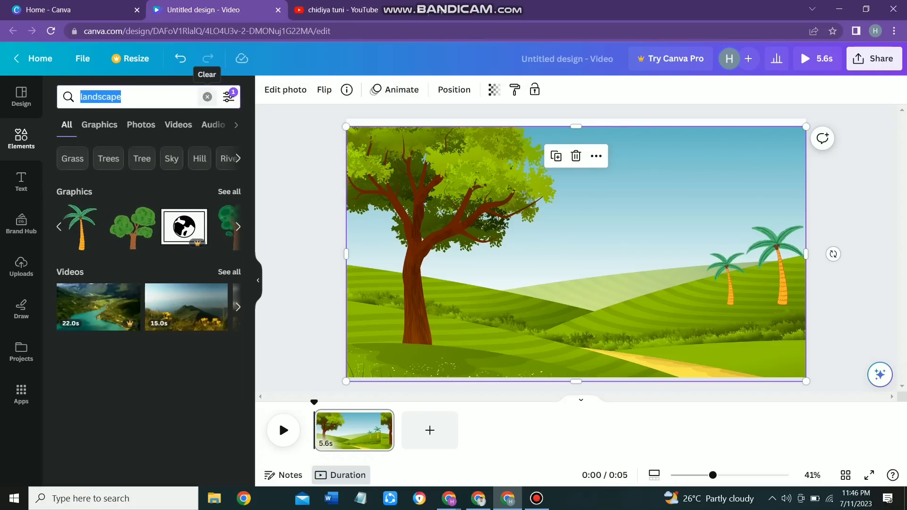
# Replace the 'landscape' element search with 'bird'.
pyautogui.click(207, 97)
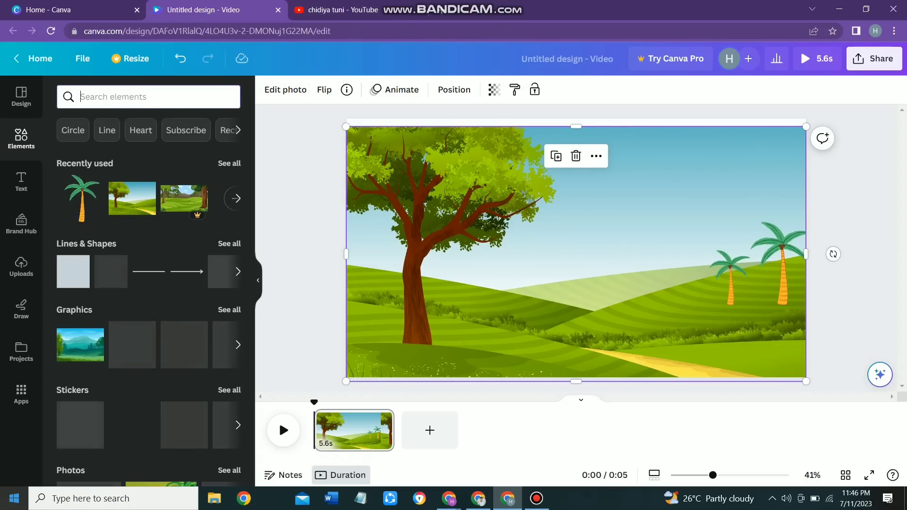
pyautogui.write('bird')
pyautogui.press('Return')
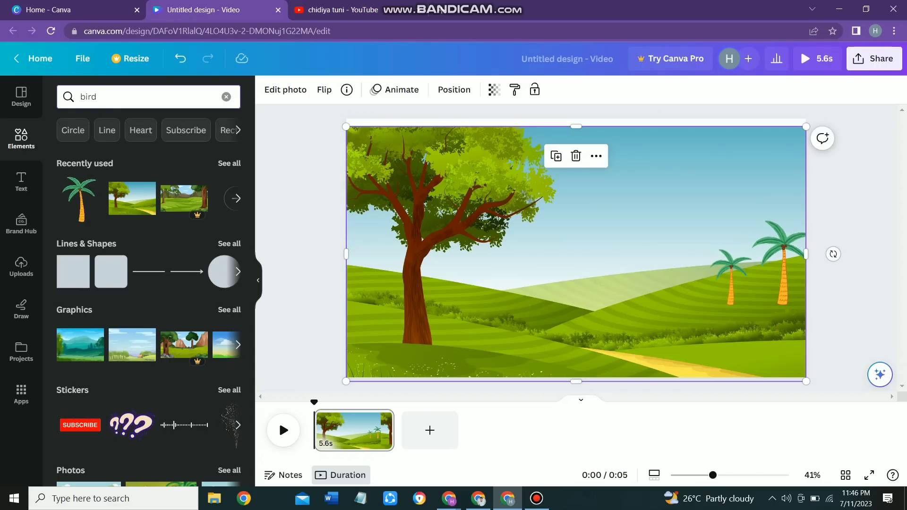
pyautogui.press('Return')
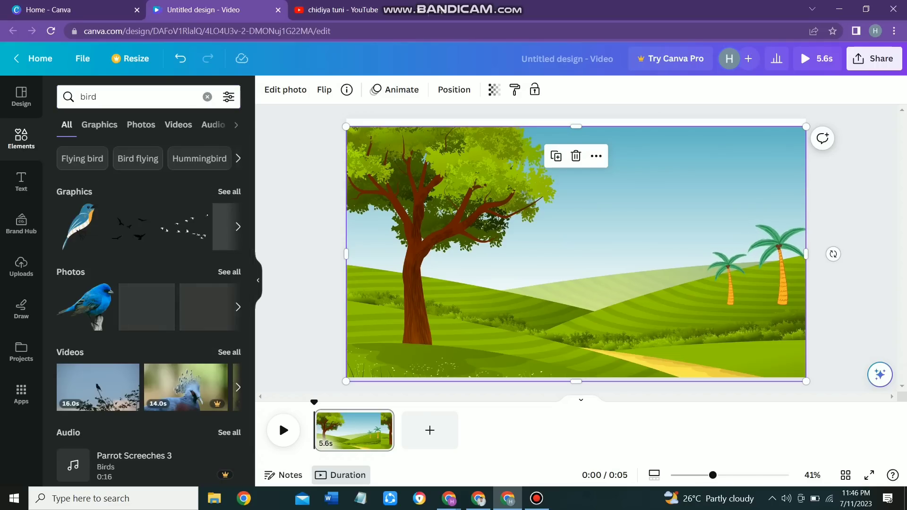
# Limit the bird results to animated elements and browse the cartoon bird graphics.
pyautogui.scroll(-1, 177, 373)
pyautogui.scroll(1, 156, 310)
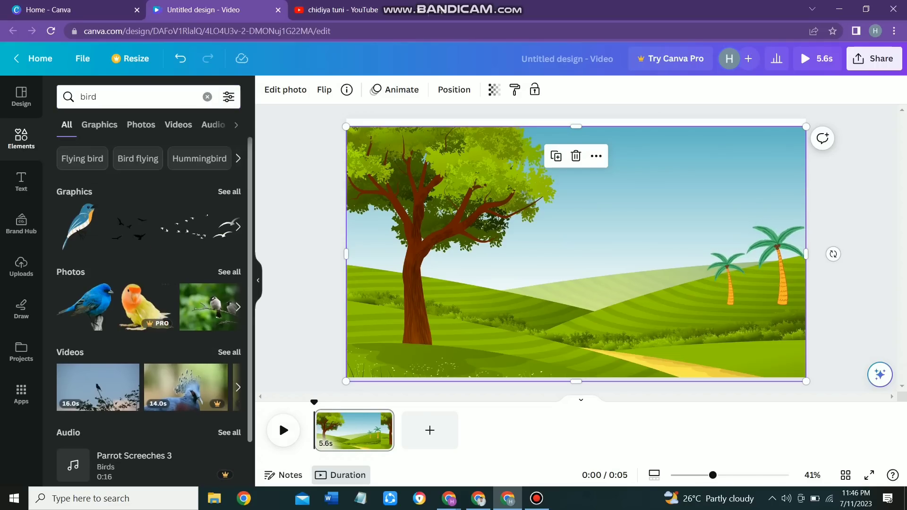
pyautogui.click(229, 96)
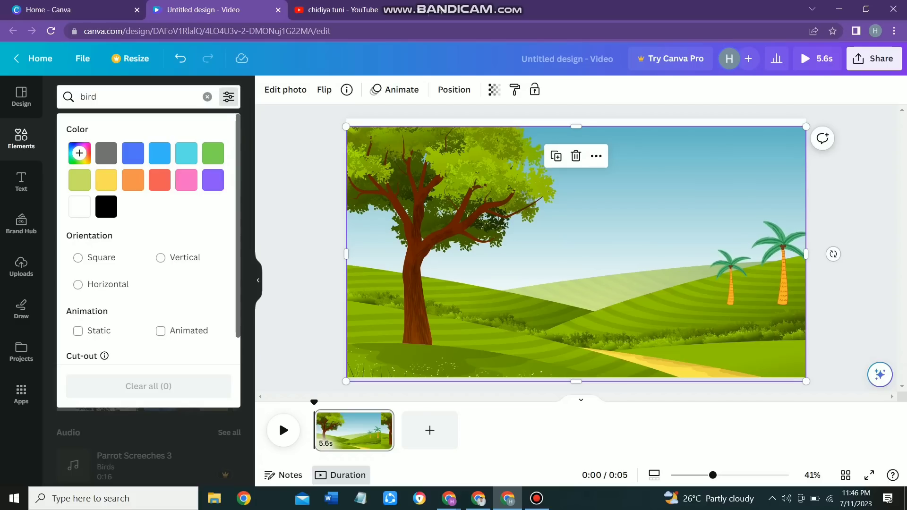
pyautogui.scroll(-1, 188, 300)
pyautogui.click(161, 300)
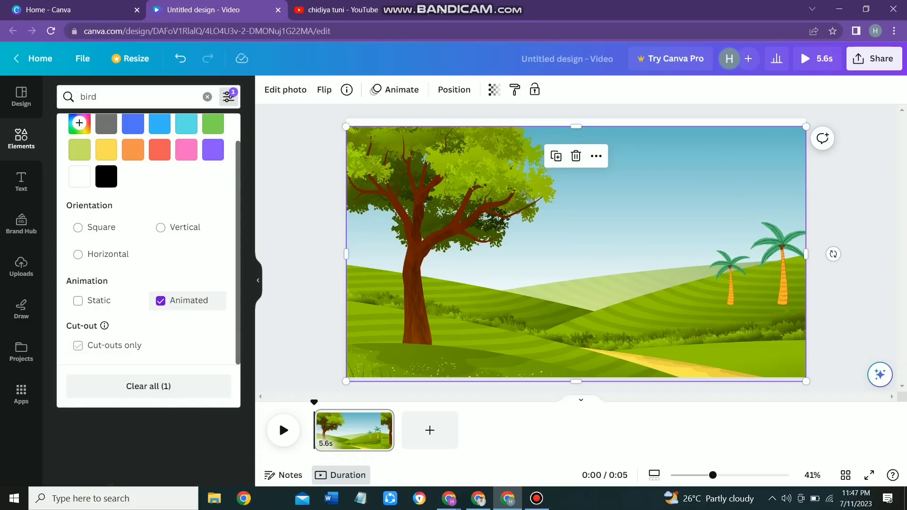
pyautogui.click(228, 96)
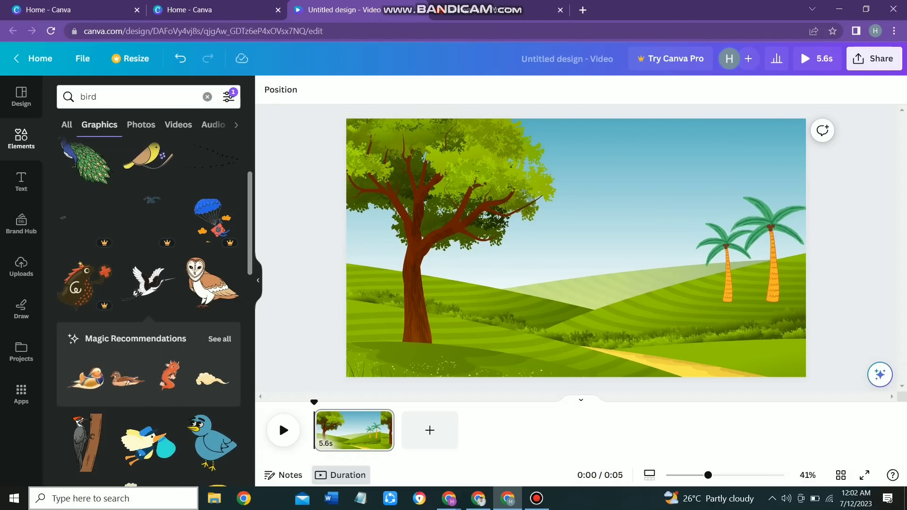
pyautogui.scroll(-2, 149, 307)
pyautogui.scroll(-2, 149, 307)
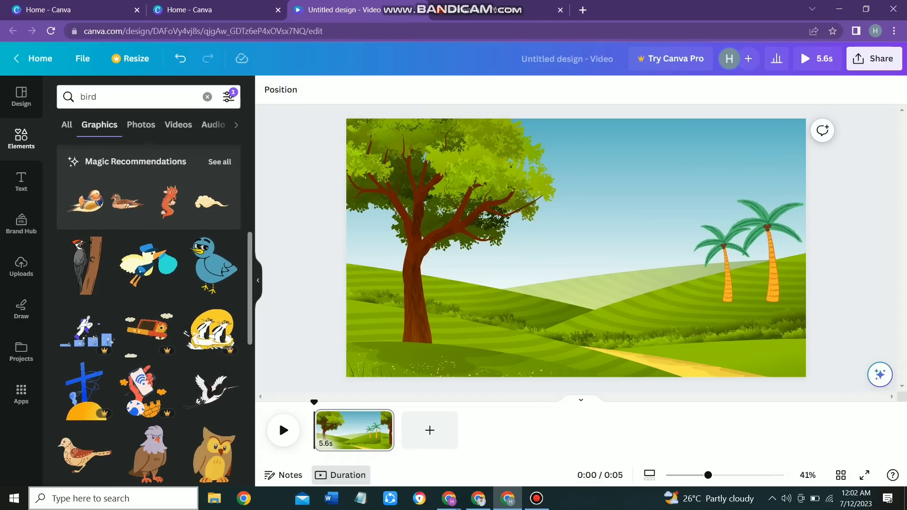
pyautogui.scroll(-2, 149, 307)
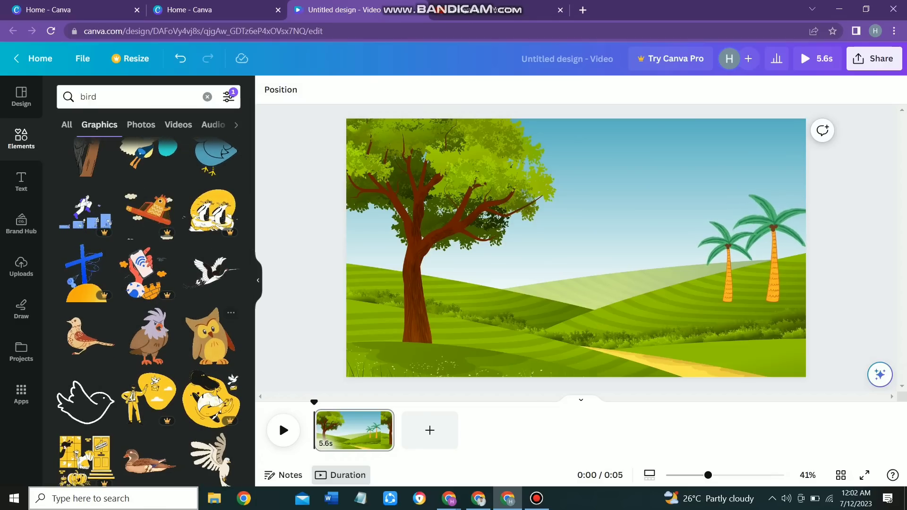
pyautogui.scroll(3, 149, 307)
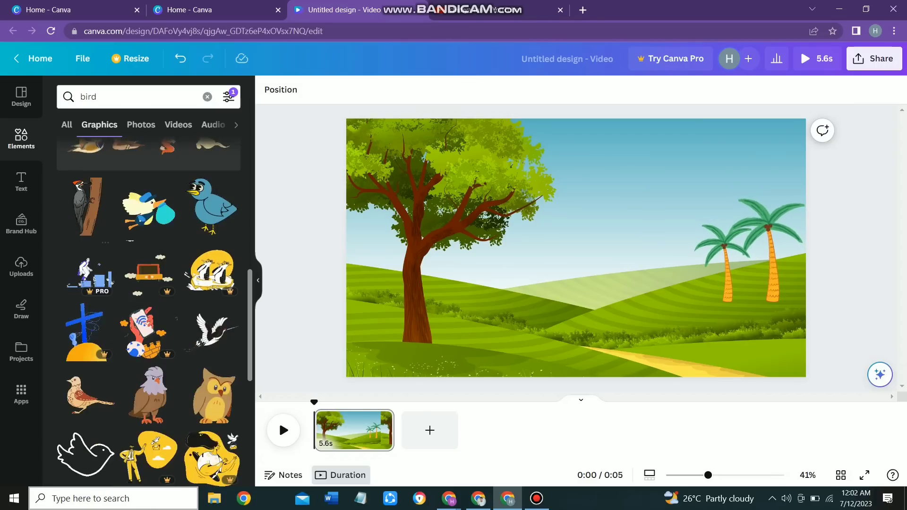
pyautogui.scroll(-2, 149, 307)
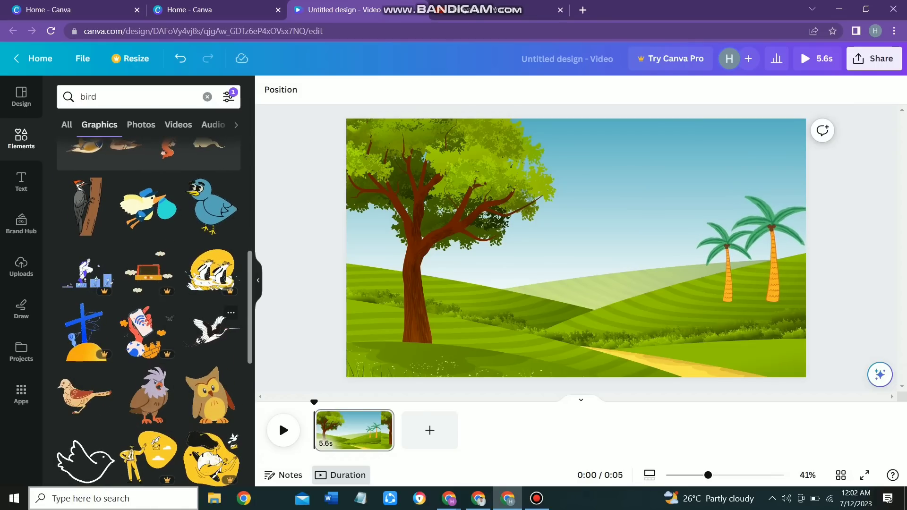
# Add the flying crane graphic, shrink it, and place it over the big tree.
pyautogui.click(210, 331)
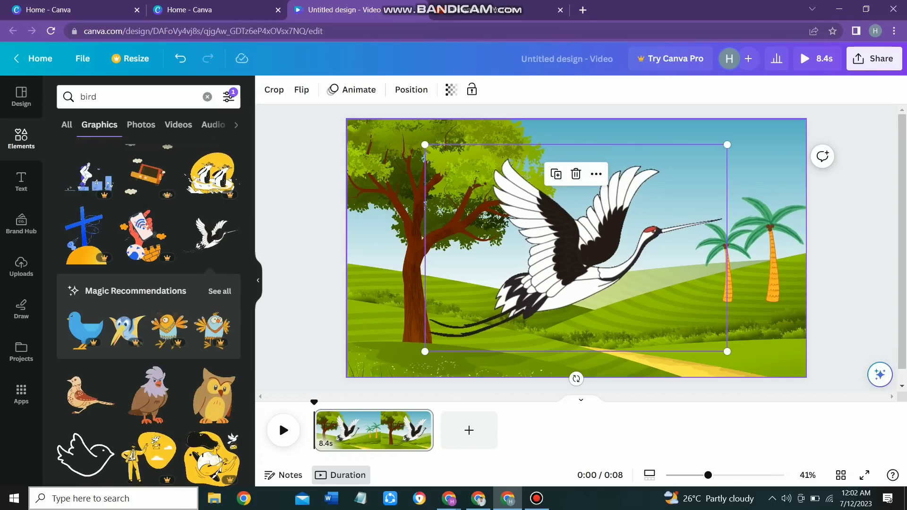
pyautogui.moveTo(425, 144); pyautogui.dragTo(563, 246)
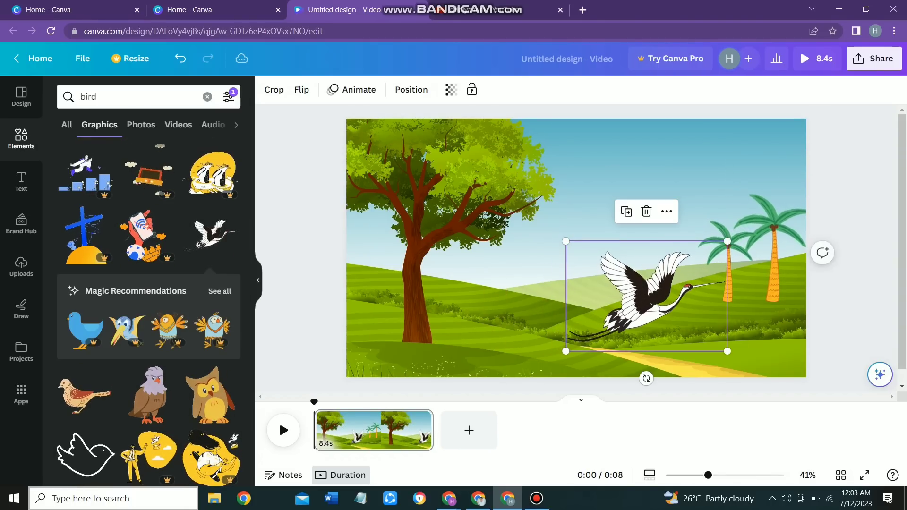
pyautogui.moveTo(644, 302); pyautogui.dragTo(427, 221)
pyautogui.moveTo(346, 166); pyautogui.dragTo(387, 193)
pyautogui.moveTo(448, 237); pyautogui.dragTo(427, 227)
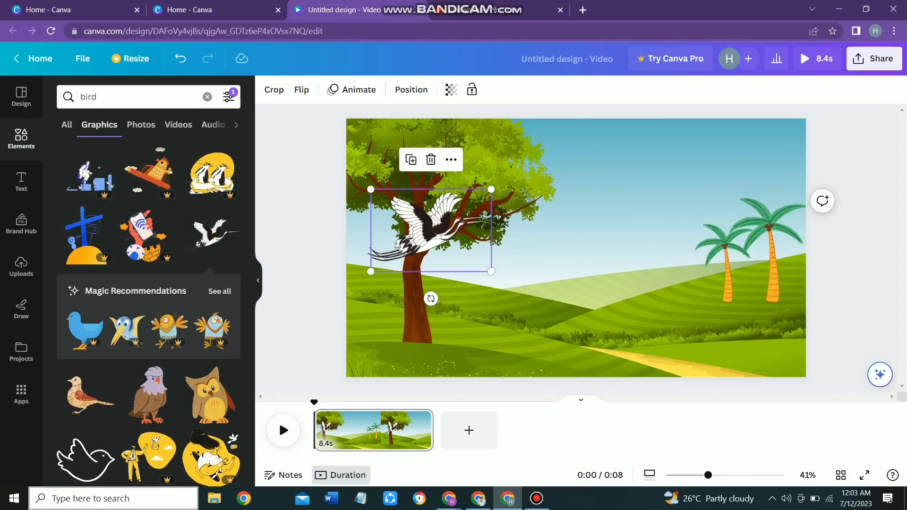
# Place a copy of the crane above the palm trees.
pyautogui.moveTo(431, 230); pyautogui.dragTo(756, 214)
pyautogui.moveTo(429, 228); pyautogui.dragTo(398, 218)
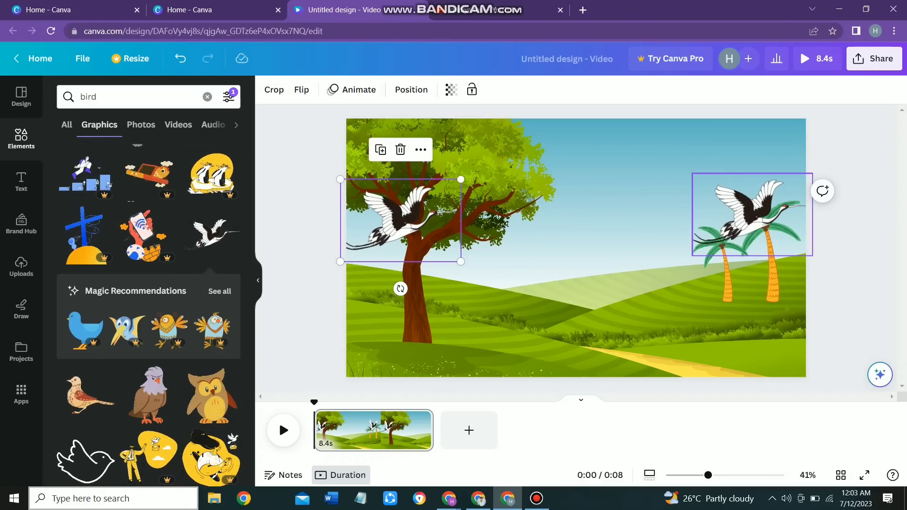
pyautogui.click(753, 215)
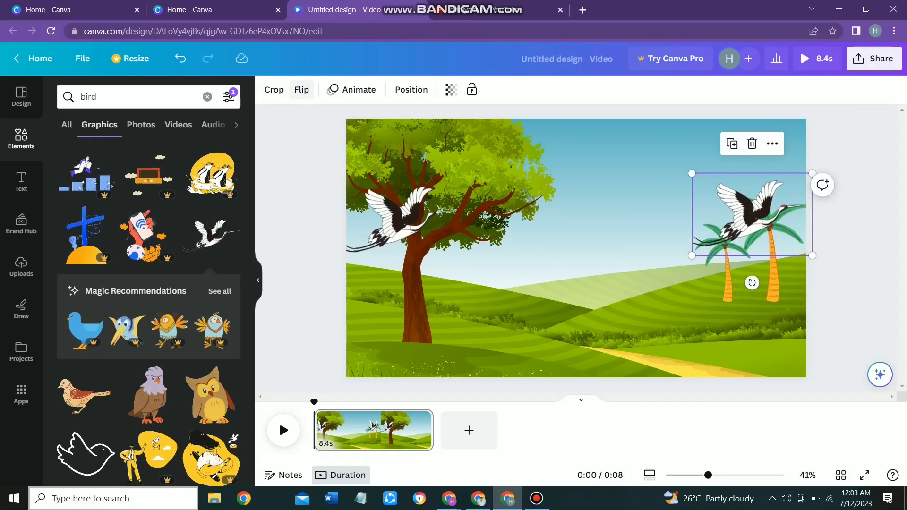
# Flip the right-hand crane horizontally to face left and shrink it slightly.
pyautogui.click(301, 90)
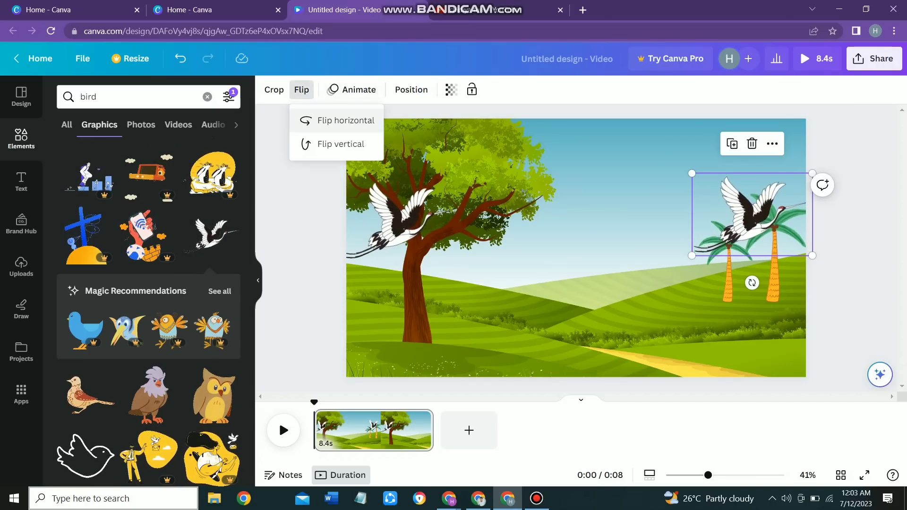
pyautogui.click(346, 121)
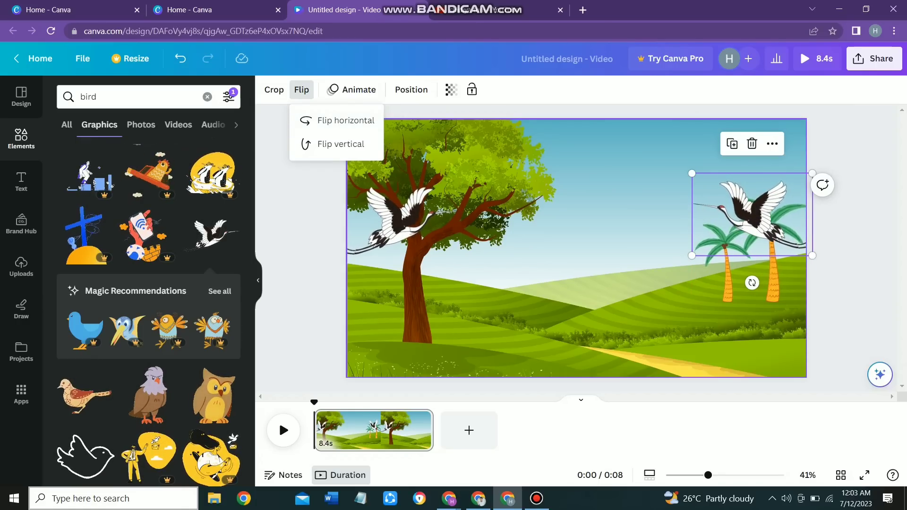
pyautogui.click(727, 265)
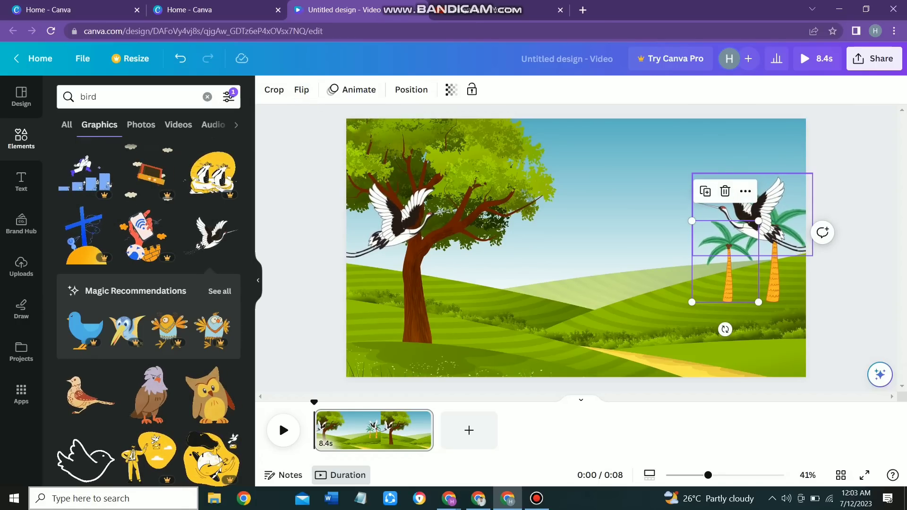
pyautogui.click(775, 220)
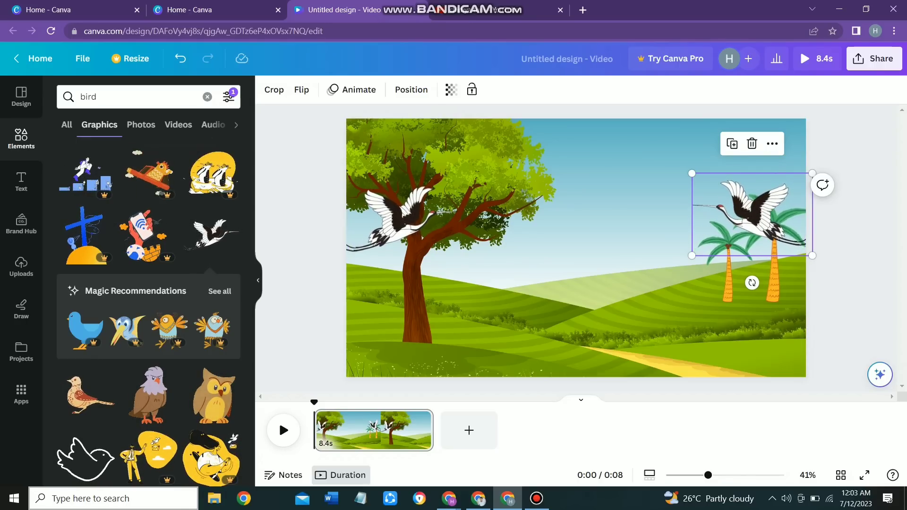
pyautogui.moveTo(692, 173); pyautogui.dragTo(715, 189)
# Shrink the left crane on the big tree slightly.
pyautogui.click(400, 215)
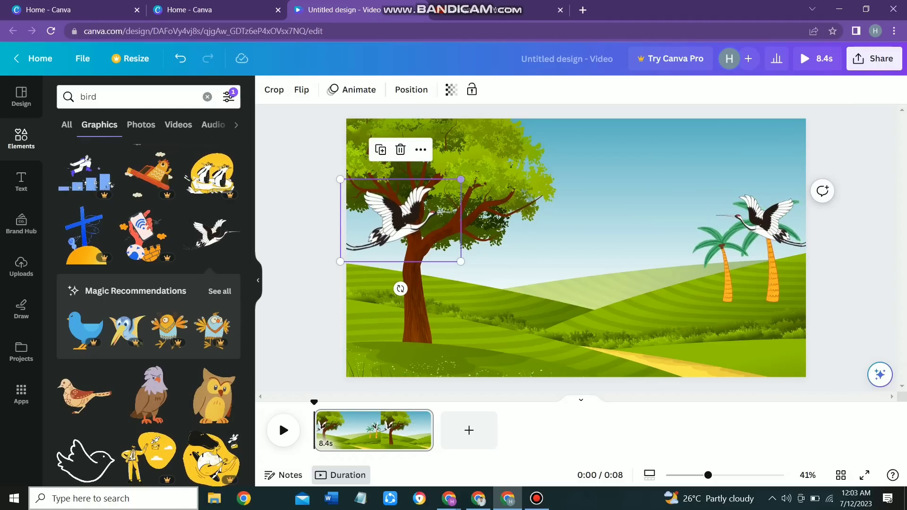
pyautogui.moveTo(460, 179); pyautogui.dragTo(436, 196)
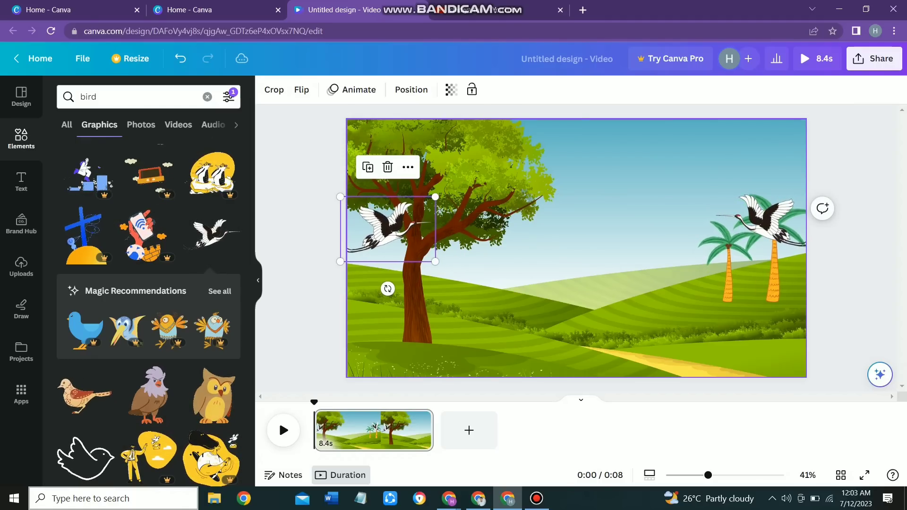
pyautogui.click(586, 213)
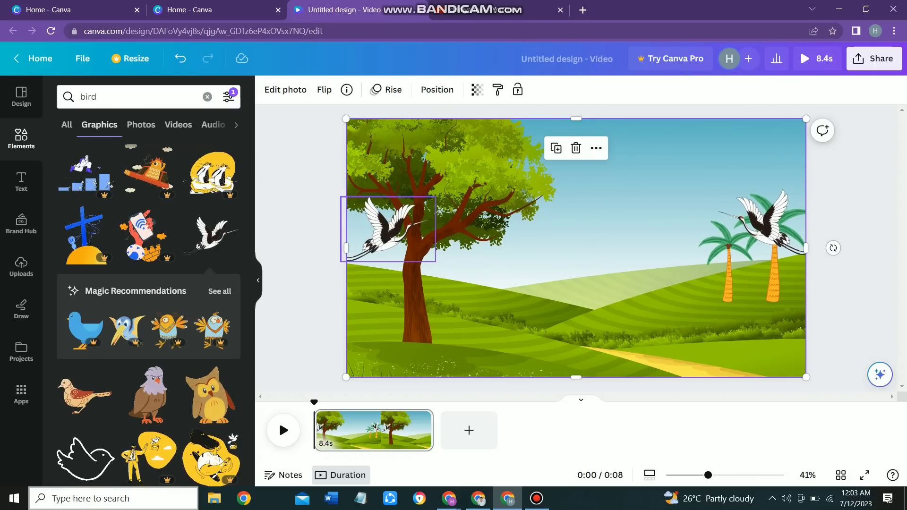
pyautogui.click(388, 230)
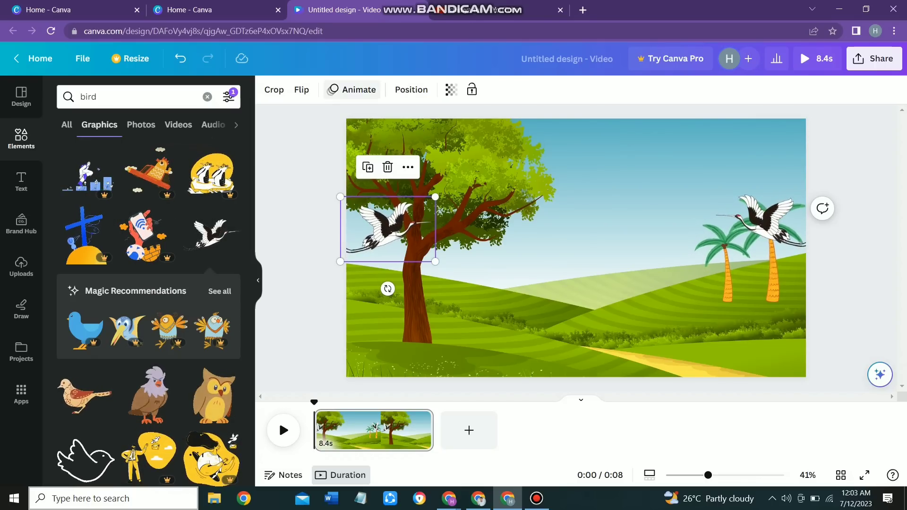
pyautogui.click(353, 89)
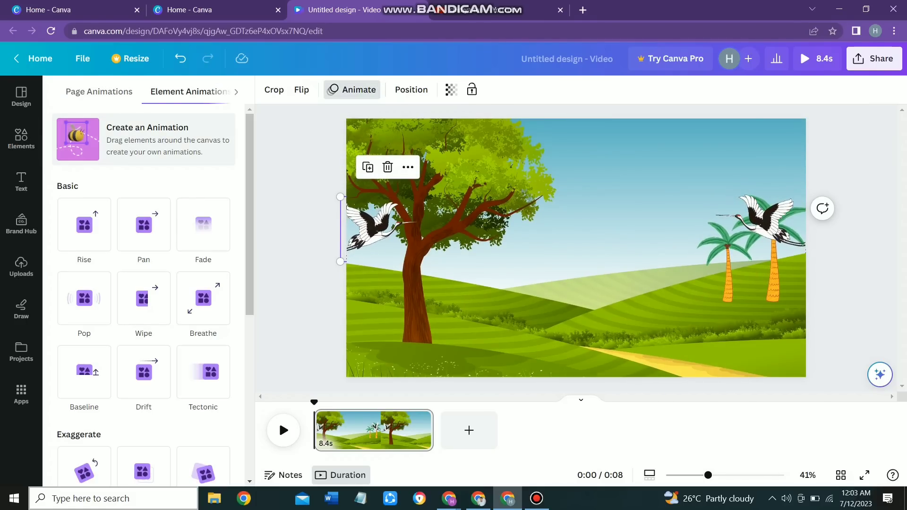
# Give the left crane a looping rightward motion path and the right crane a leftward path.
pyautogui.click(102, 158)
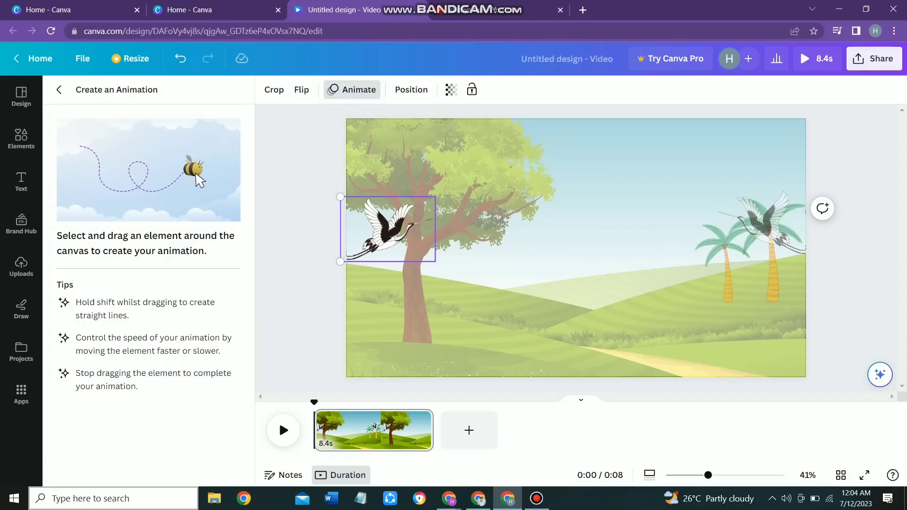
pyautogui.moveTo(431, 207)
pyautogui.mouseDown()
pyautogui.moveTo(458, 254)
pyautogui.moveTo(446, 260)
pyautogui.moveTo(442, 235)
pyautogui.moveTo(464, 226)
pyautogui.moveTo(500, 225)
pyautogui.moveTo(568, 249)
pyautogui.moveTo(621, 211)
pyautogui.mouseUp()
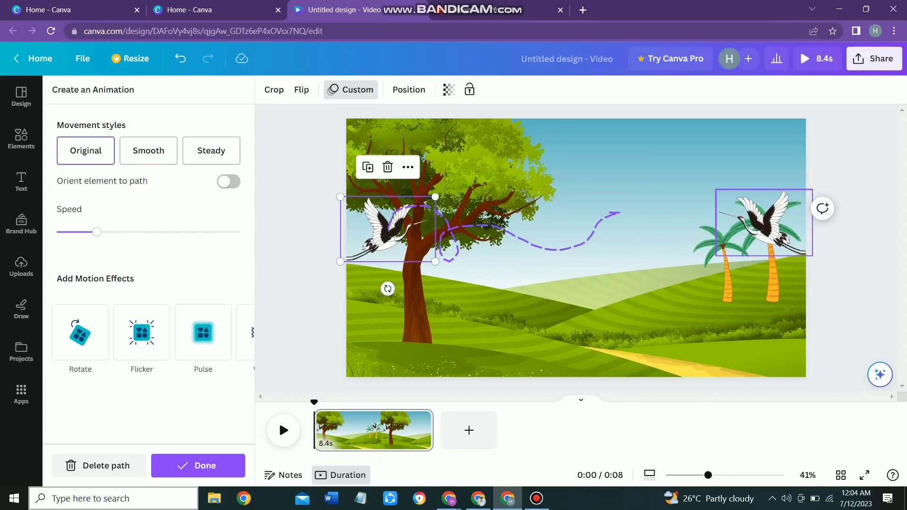
pyautogui.click(761, 222)
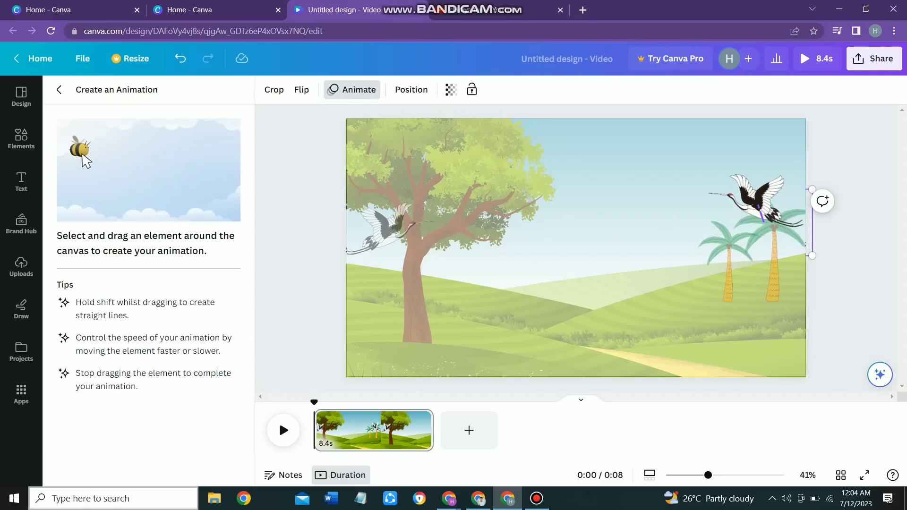
pyautogui.moveTo(748, 196)
pyautogui.mouseDown()
pyautogui.moveTo(730, 215)
pyautogui.moveTo(699, 202)
pyautogui.mouseUp()
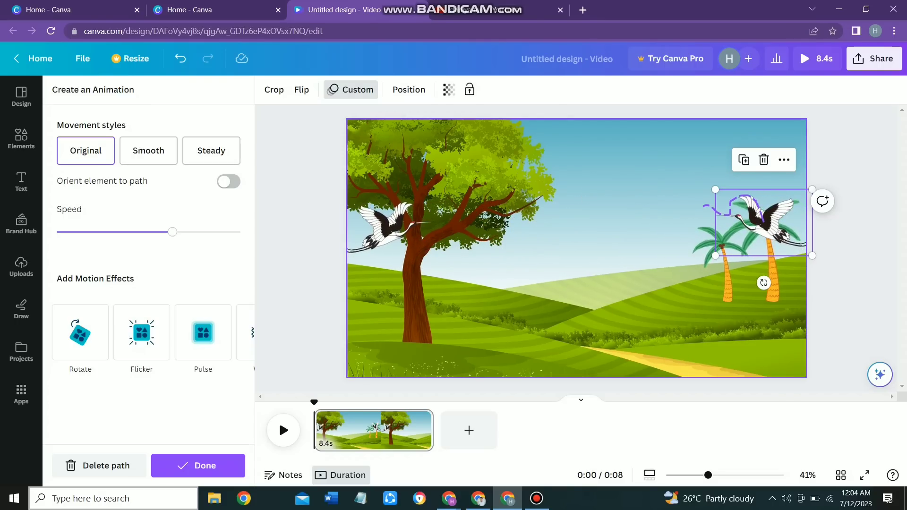
pyautogui.click(98, 466)
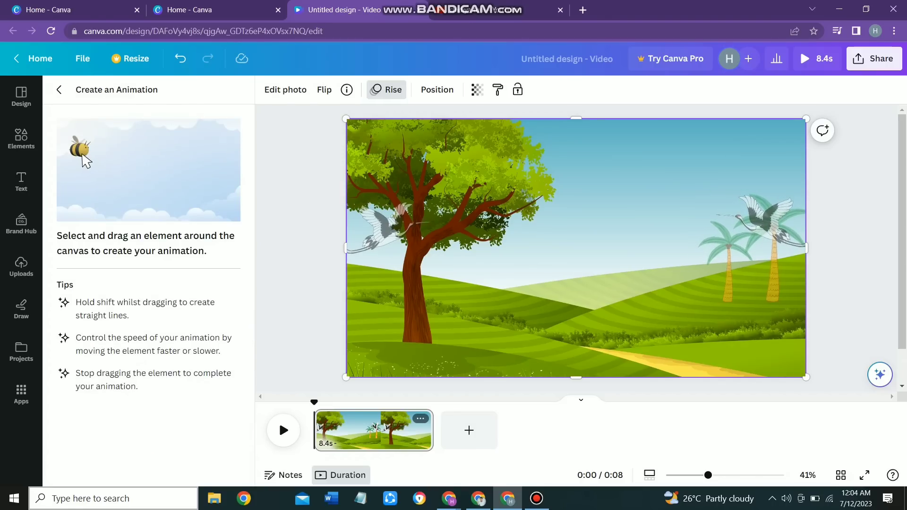
# Extend the page clip in the timeline from 8.4s to 35.9s.
pyautogui.click(399, 430)
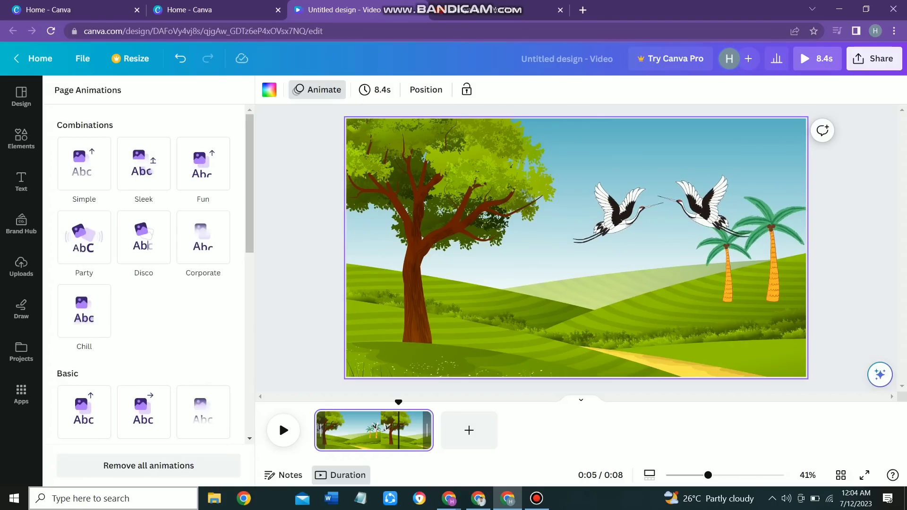
pyautogui.moveTo(429, 430); pyautogui.dragTo(733, 430)
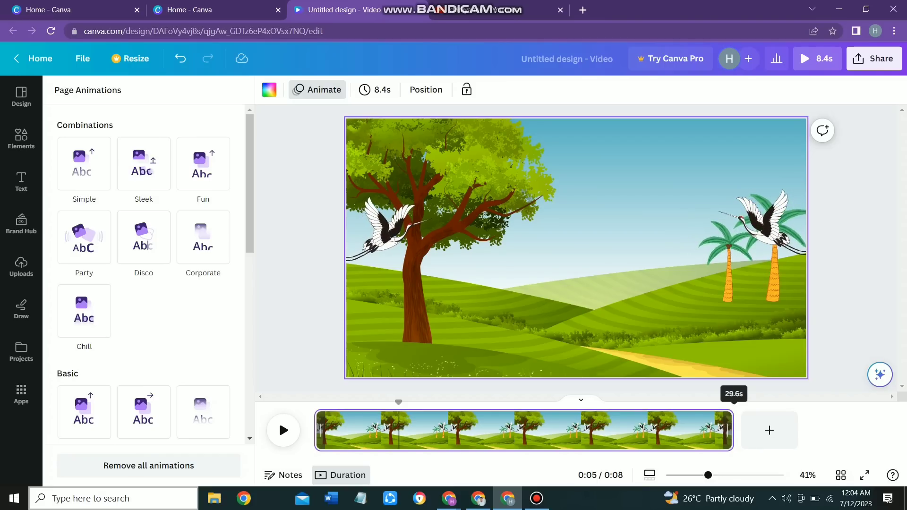
pyautogui.moveTo(733, 431); pyautogui.dragTo(818, 430)
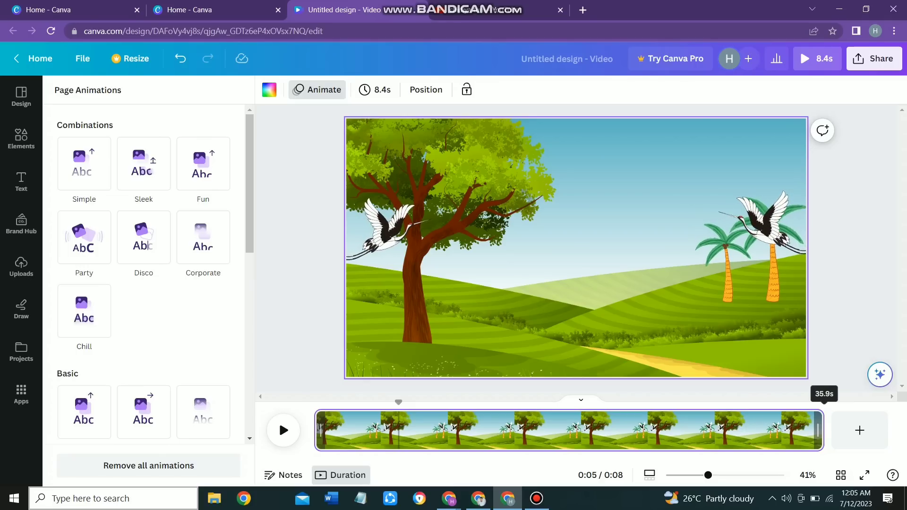
pyautogui.moveTo(818, 430); pyautogui.dragTo(818, 431)
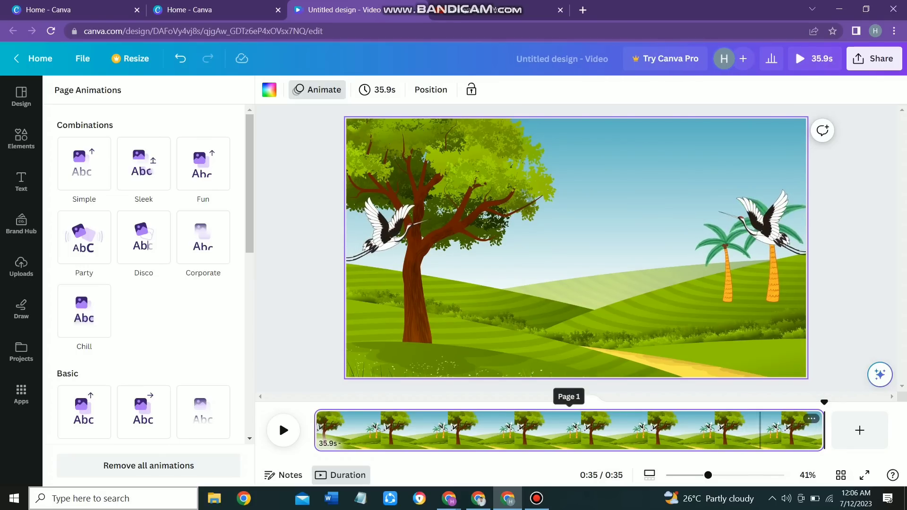
pyautogui.press('space')
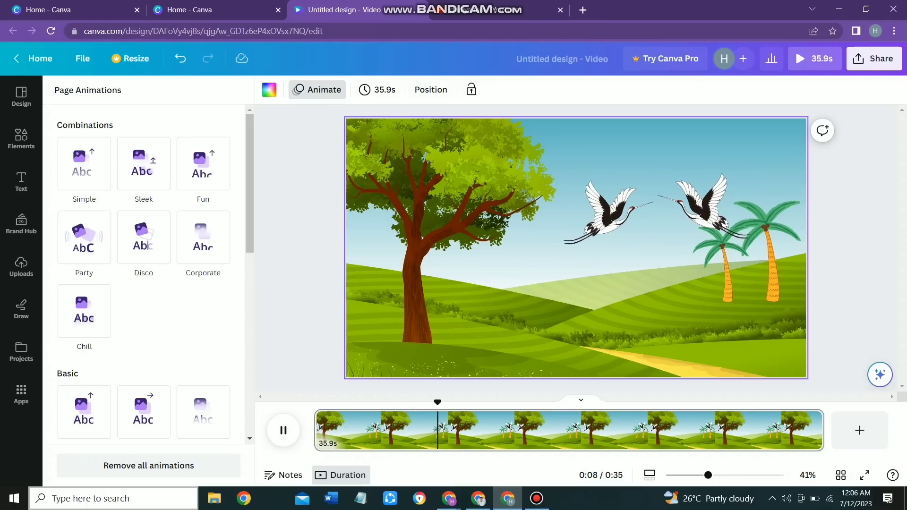
pyautogui.press('space')
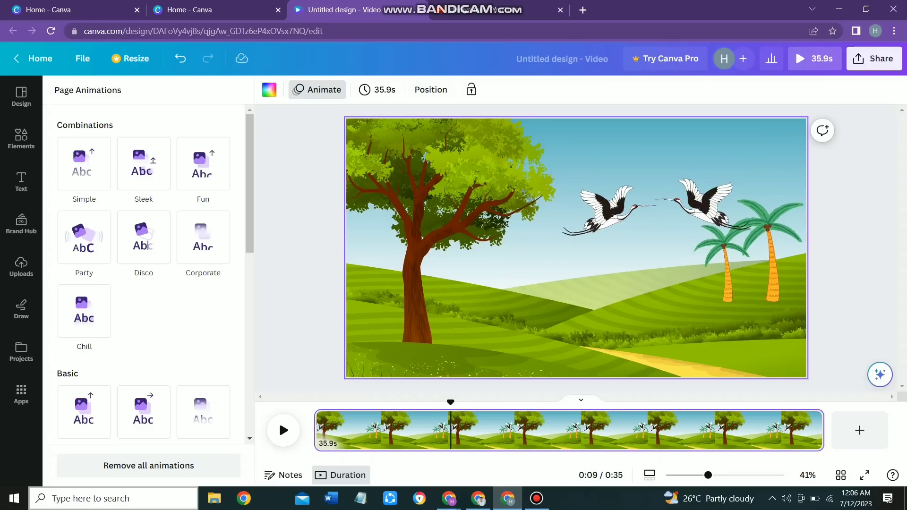
pyautogui.click(875, 59)
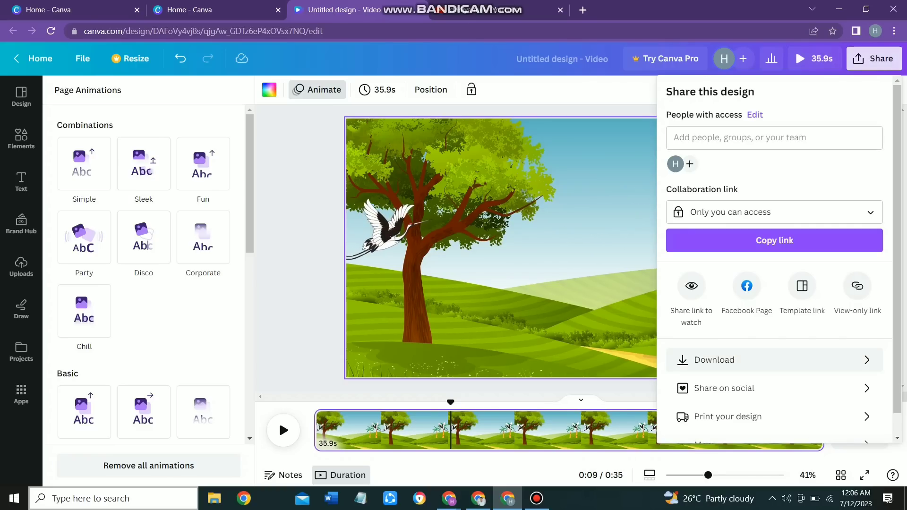
# Download the design as an MP4 video at 1080p (HD).
pyautogui.click(715, 360)
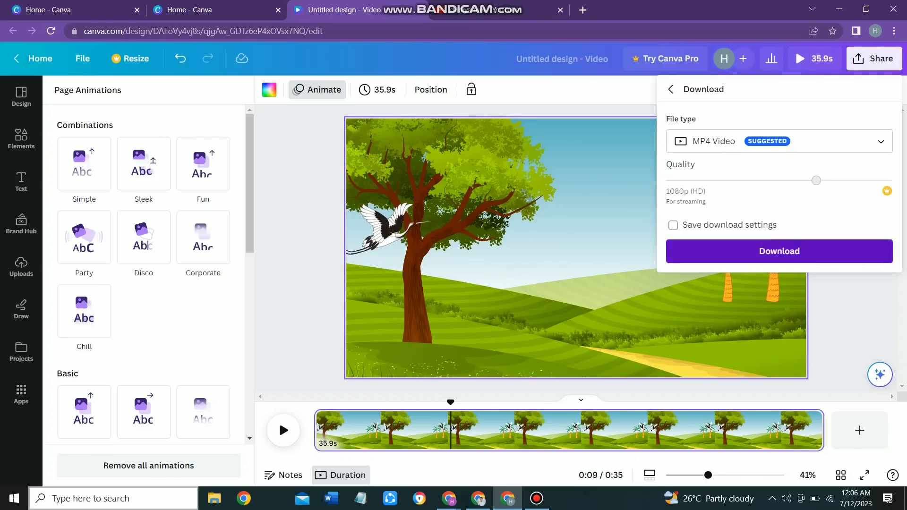
pyautogui.click(780, 250)
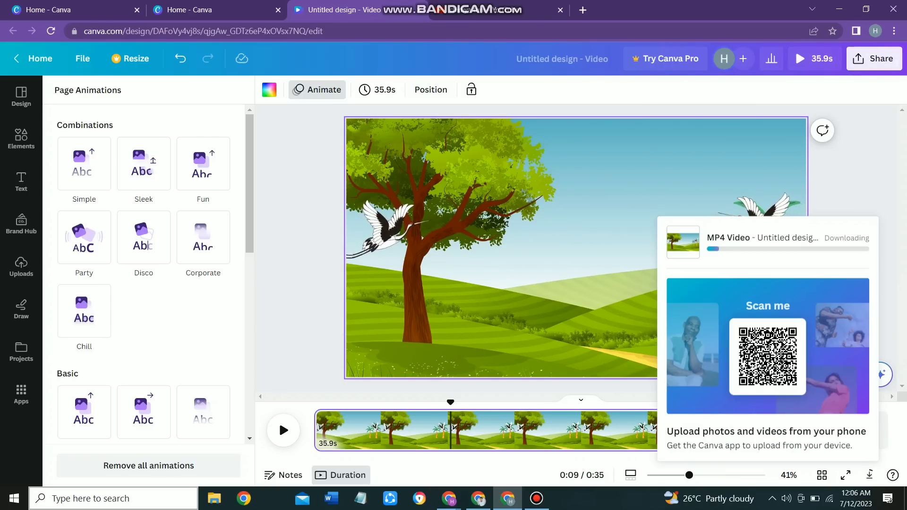